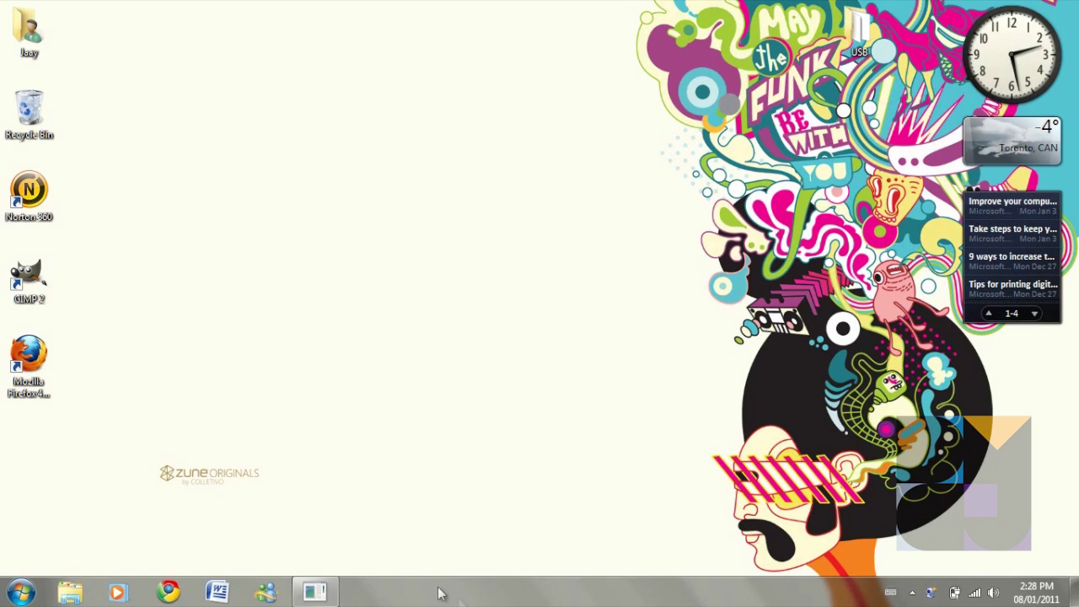
# - Bring up the UNetbootin window, dismiss the AutoPlay prompt covering it and choose Ubuntu as the distribution
pyautogui.click(316, 593)
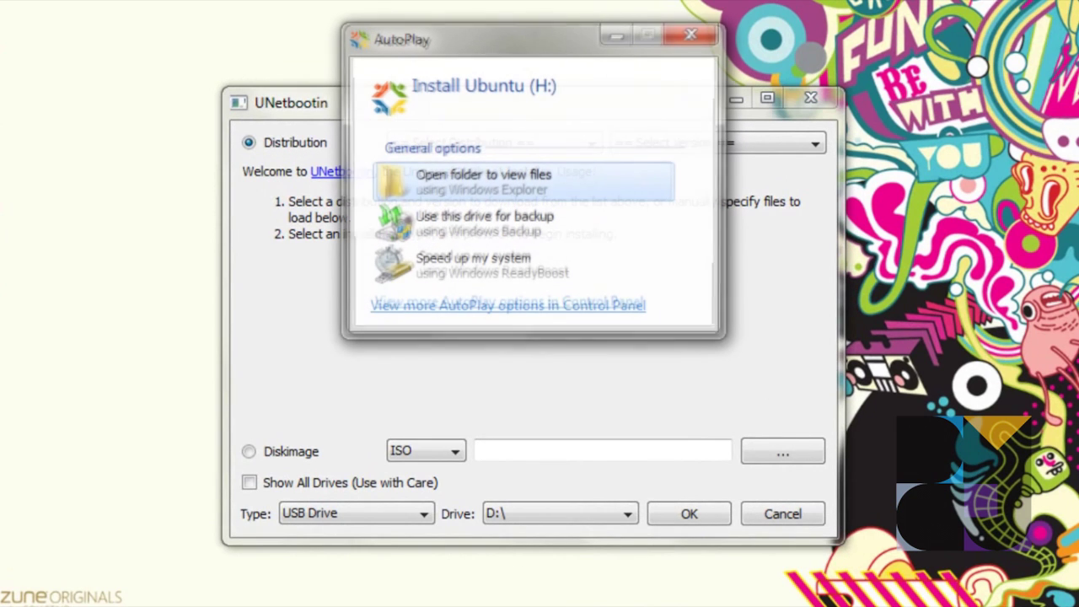
pyautogui.click(691, 35)
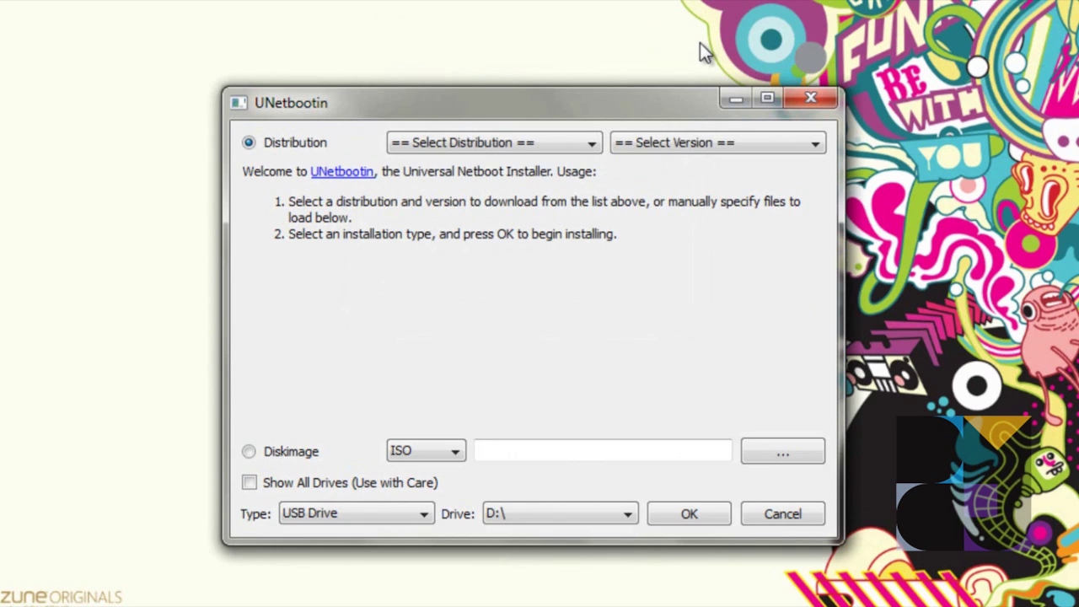
pyautogui.click(570, 150)
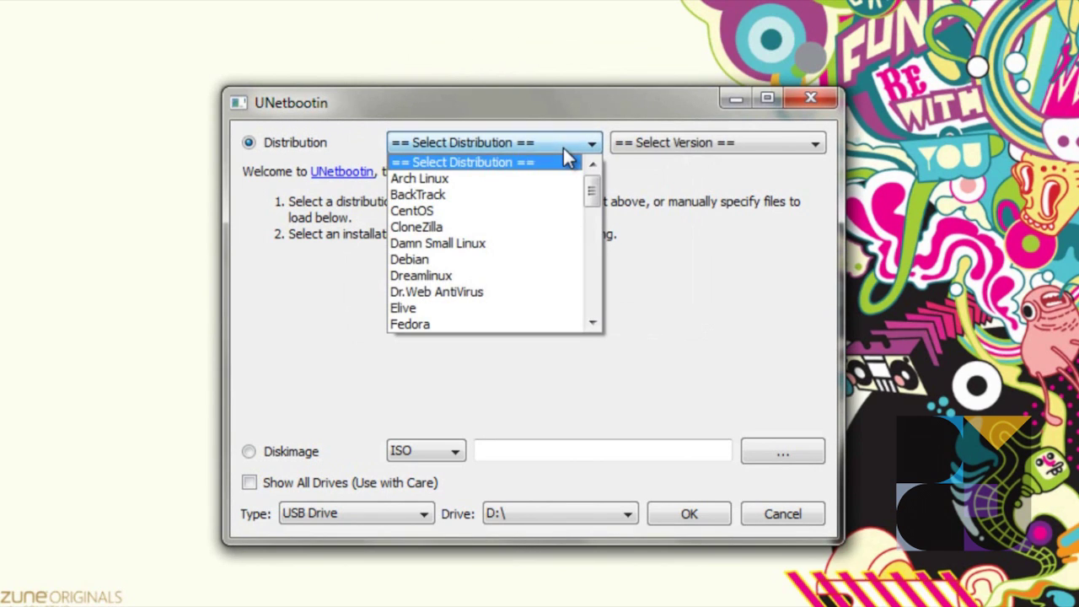
pyautogui.moveTo(593, 196); pyautogui.dragTo(595, 305)
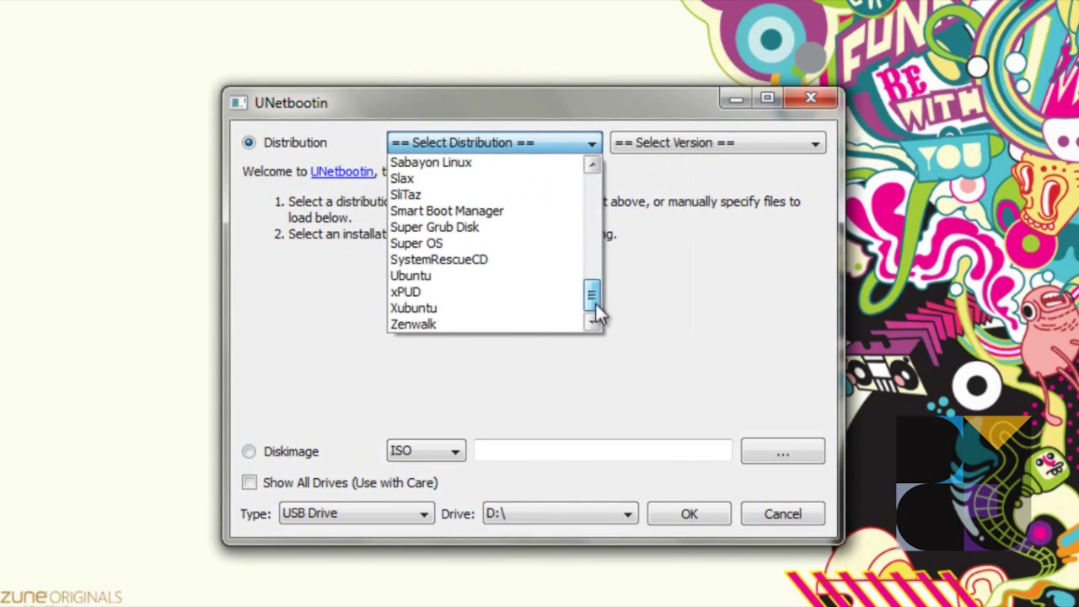
pyautogui.click(513, 276)
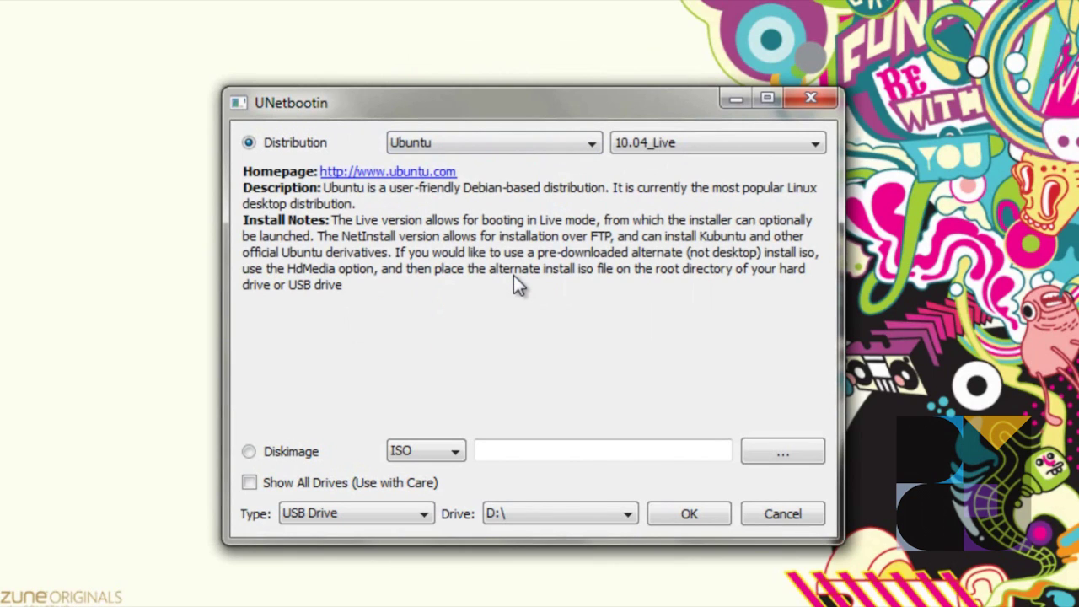
# - Set the Ubuntu version to 10.10_Live_x64
pyautogui.click(626, 142)
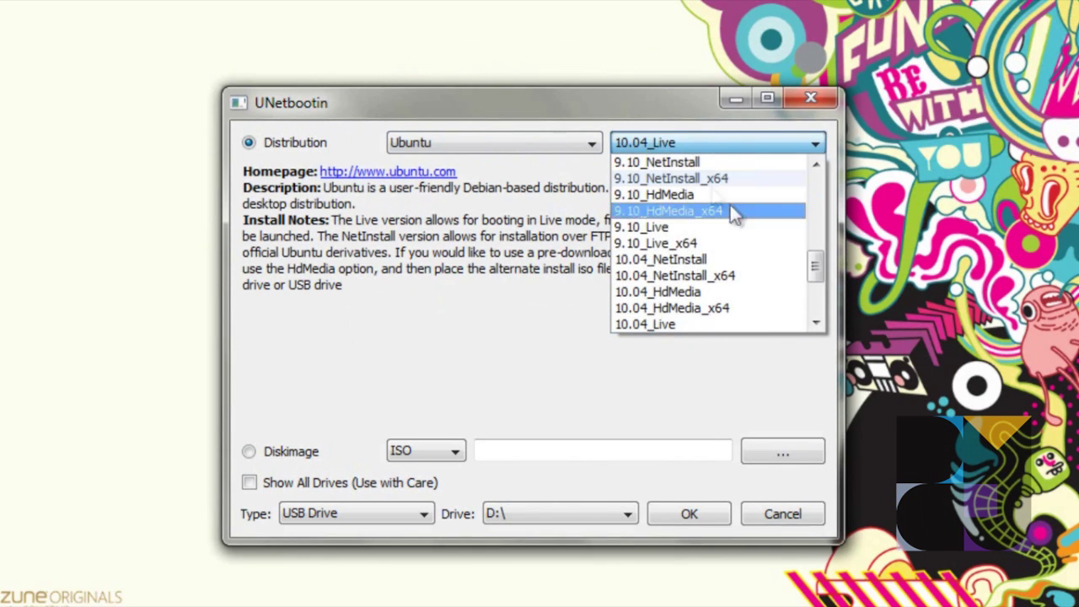
pyautogui.moveTo(814, 265); pyautogui.dragTo(822, 321)
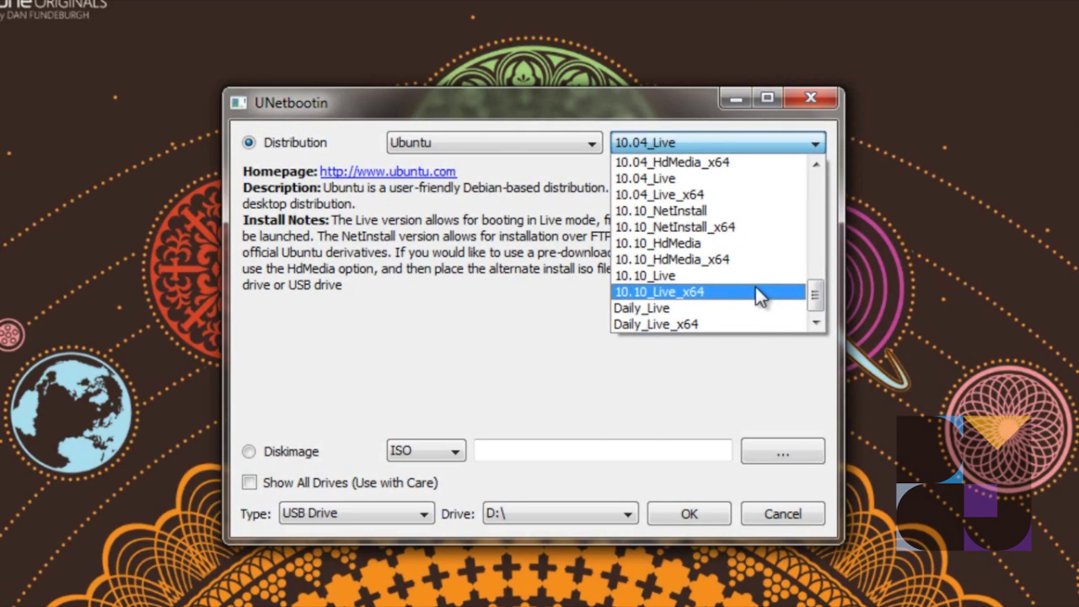
pyautogui.click(759, 292)
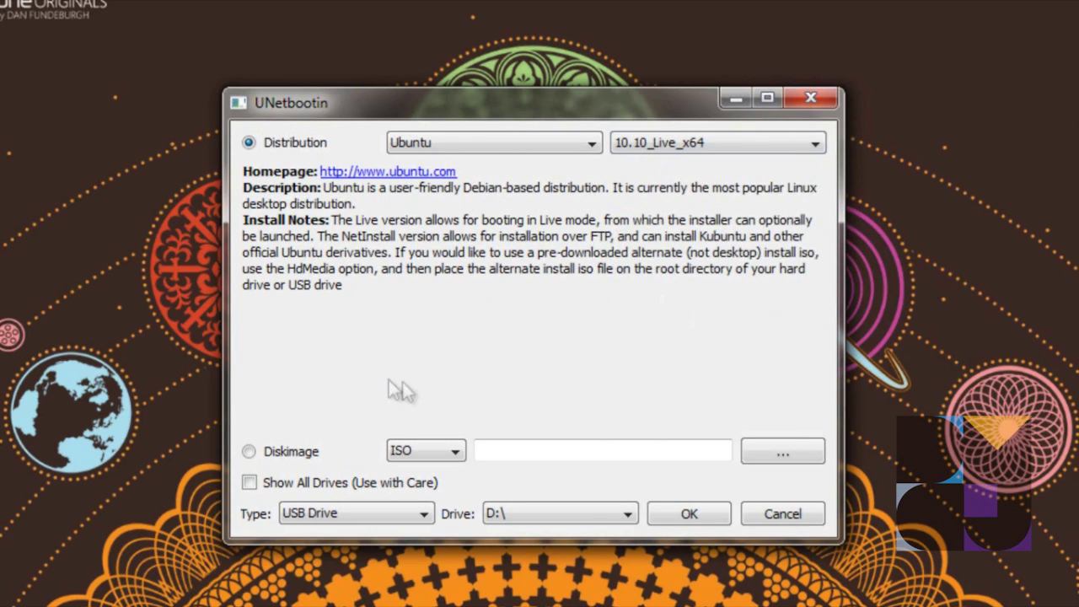
# - Use a disk image as the source instead and load the ubuntu-10.10-desktop-amd64 ISO file from the Downloads folder
pyautogui.click(300, 458)
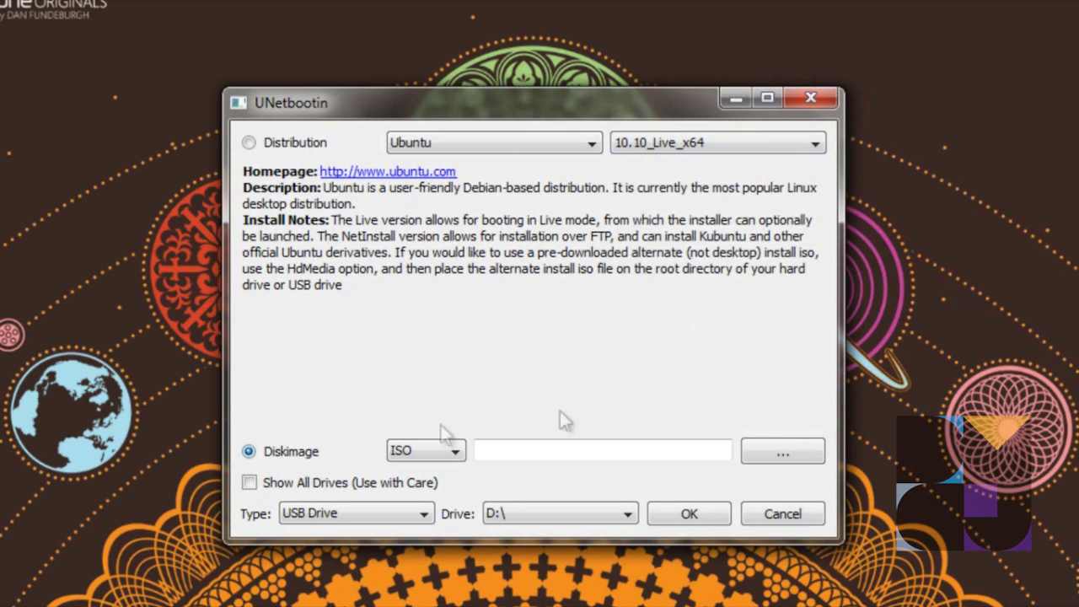
pyautogui.click(762, 447)
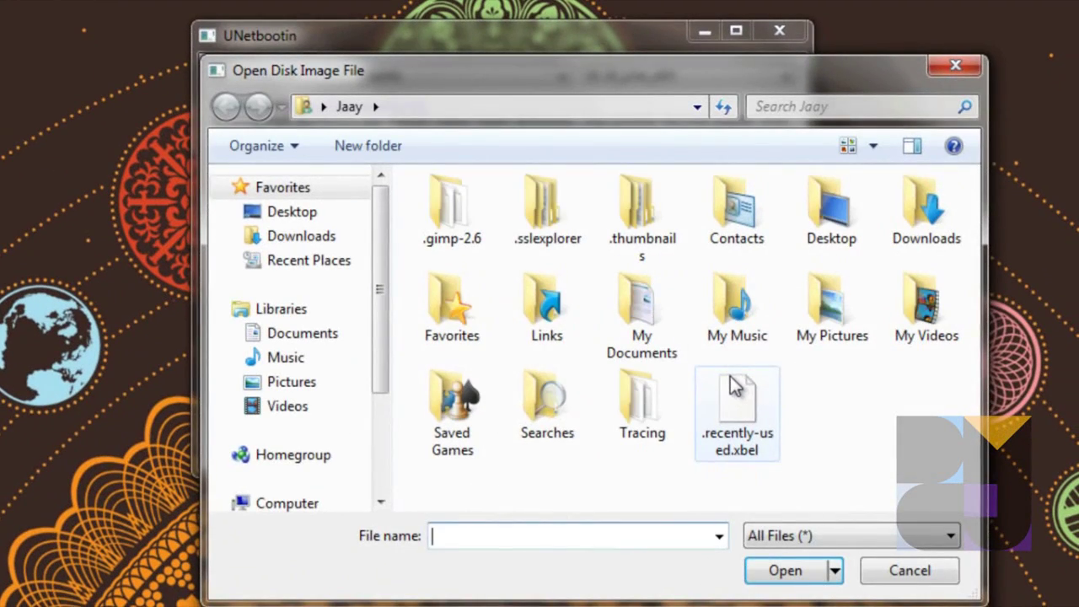
pyautogui.doubleClick(923, 236)
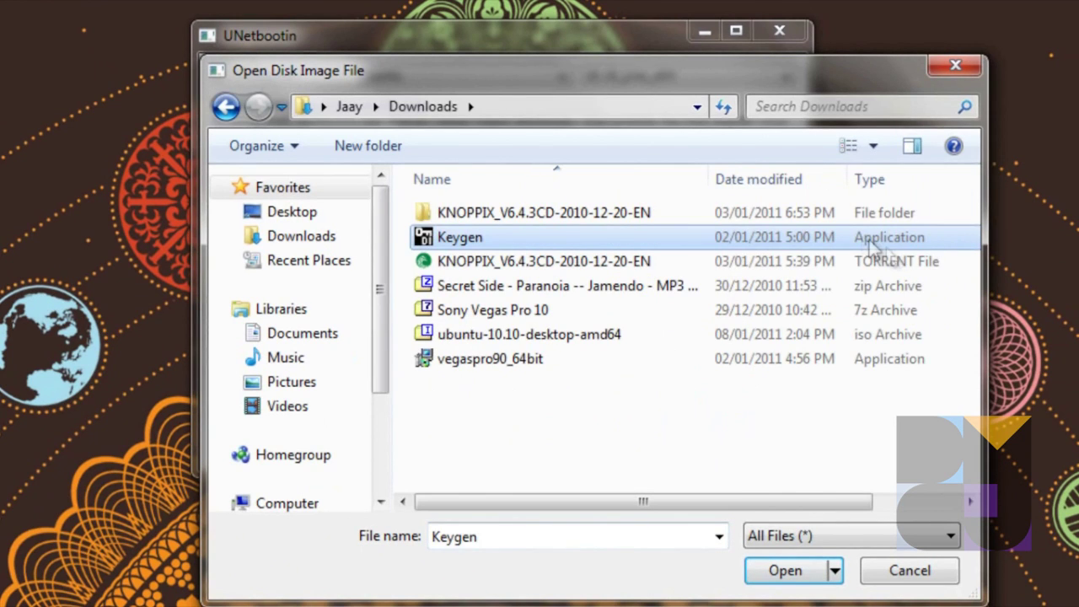
pyautogui.click(797, 339)
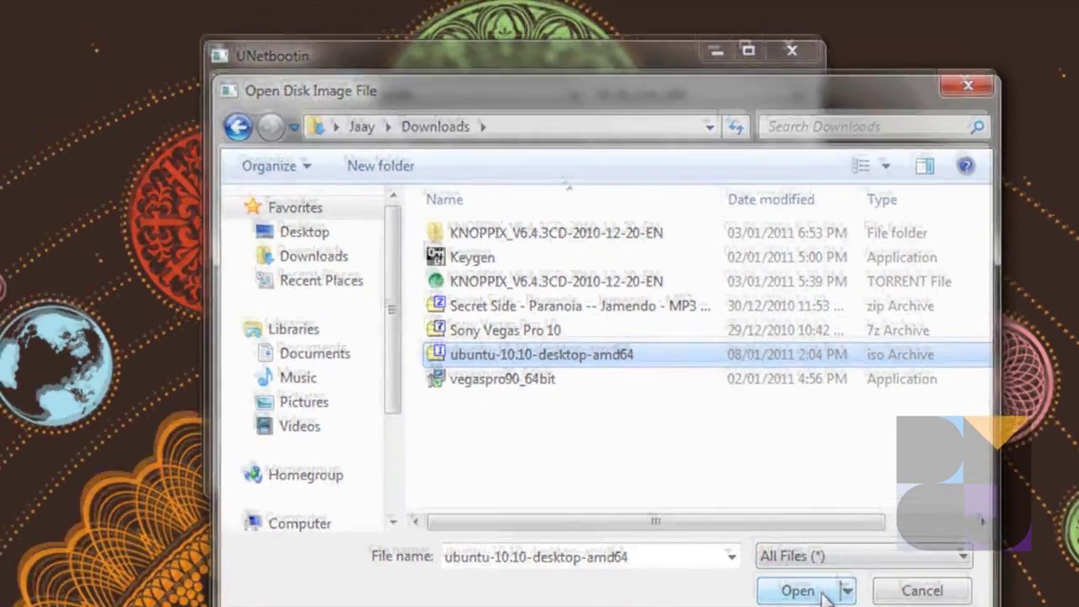
pyautogui.click(805, 575)
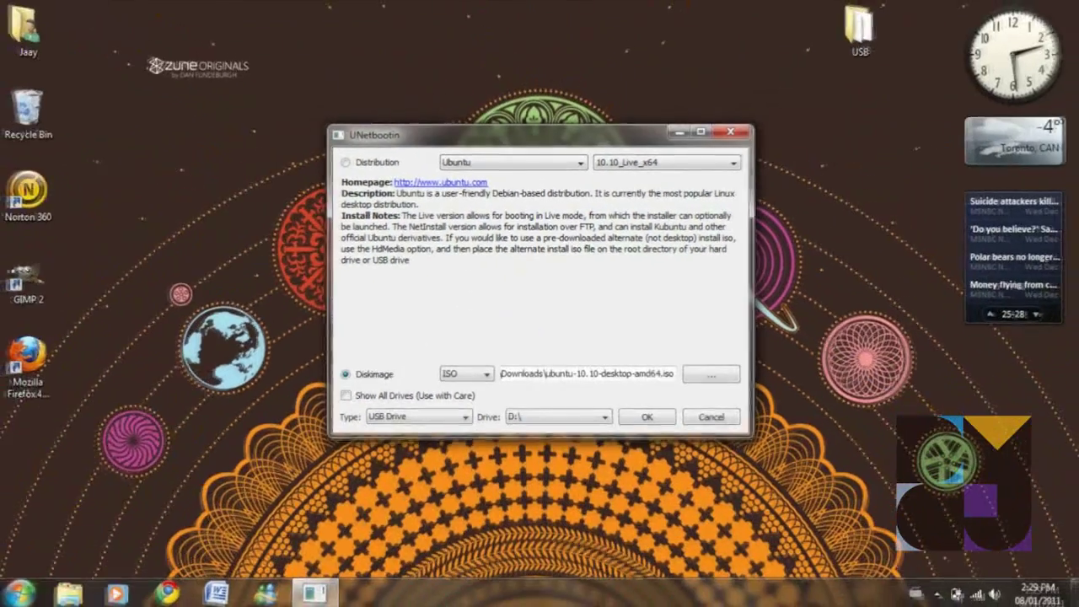
# - Quick-format the Install Ubuntu (H:) removable drive as FAT32 with the volume label PENDRIVE, and close the Computer window
pyautogui.press('super')
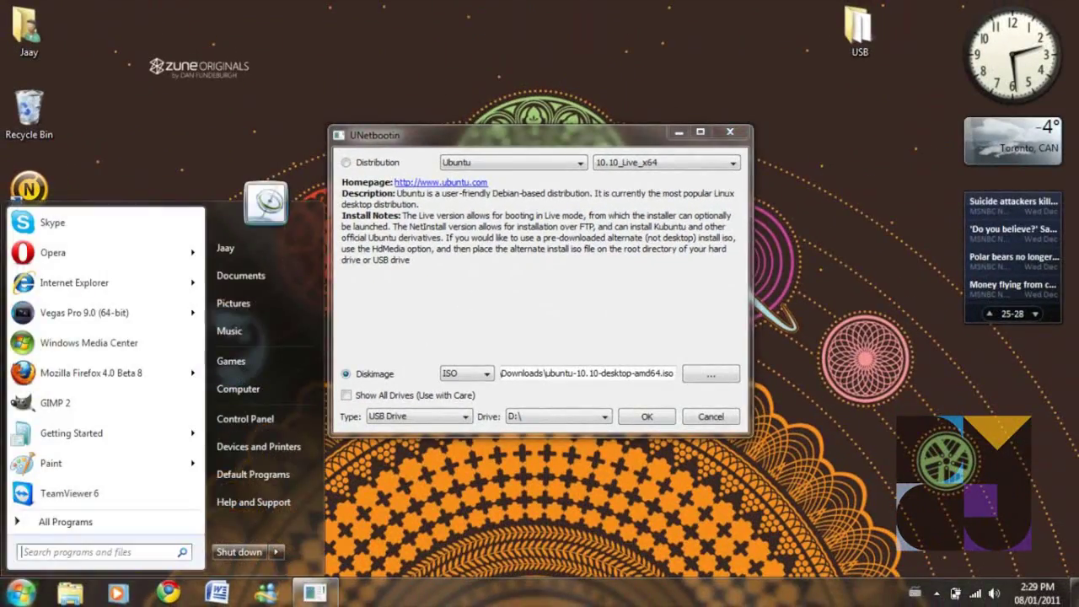
pyautogui.click(253, 389)
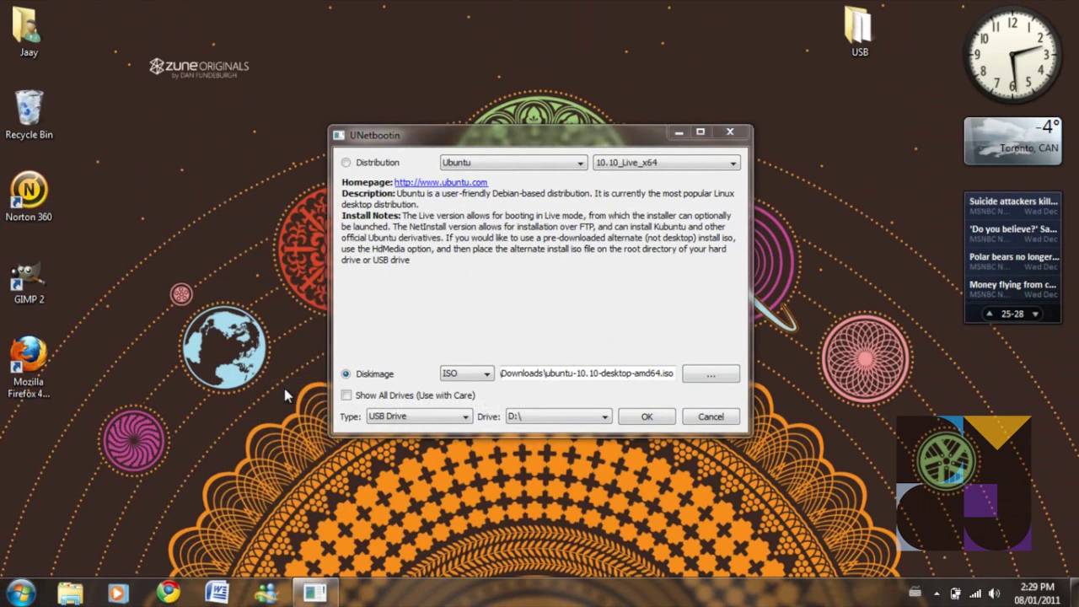
pyautogui.click(722, 243)
pyautogui.rightClick(722, 242)
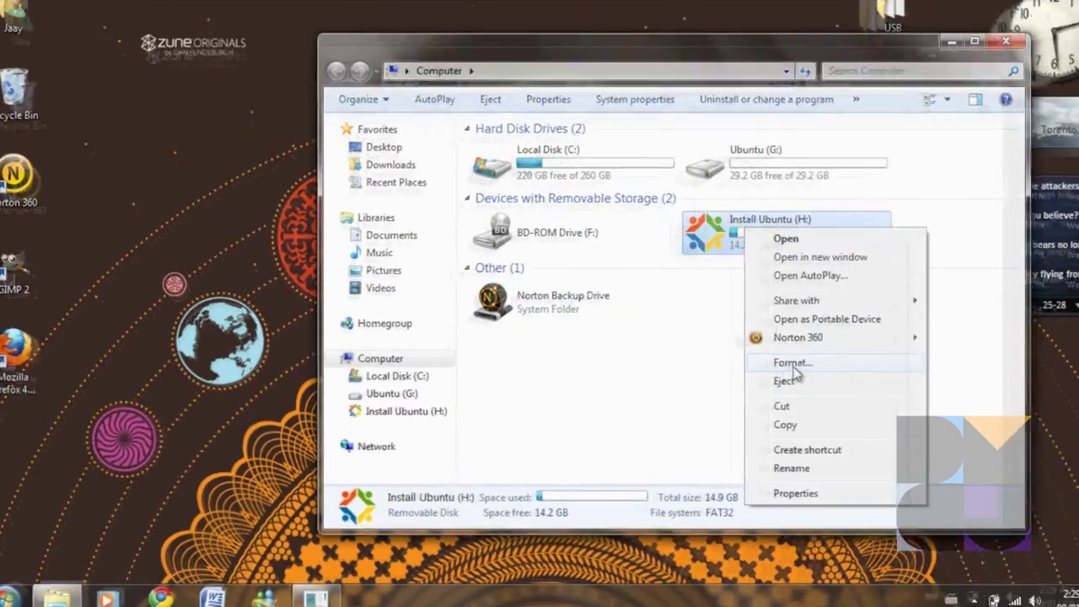
pyautogui.click(764, 368)
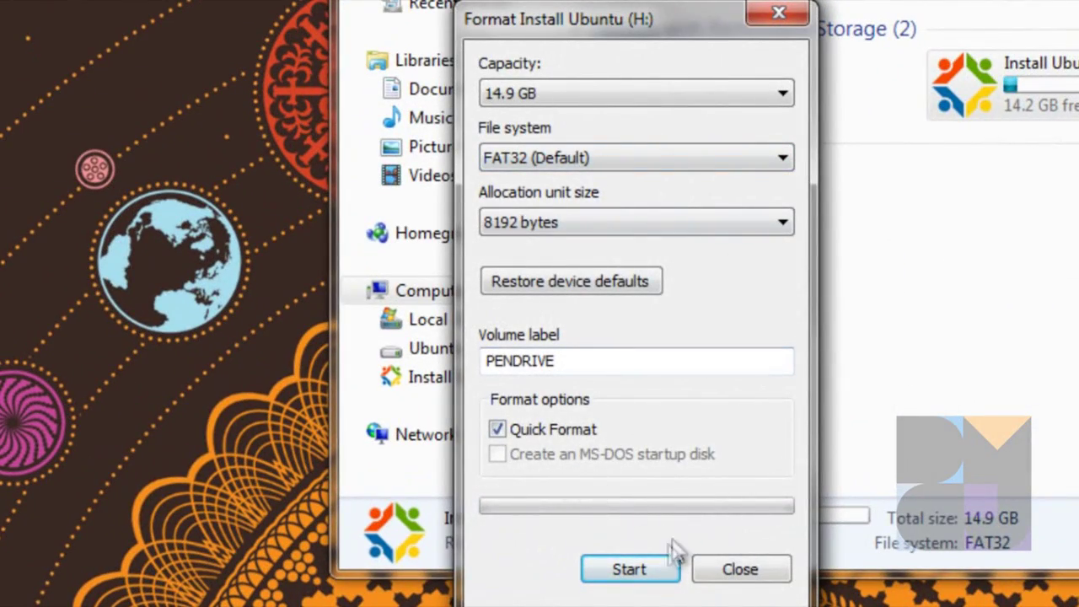
pyautogui.click(641, 570)
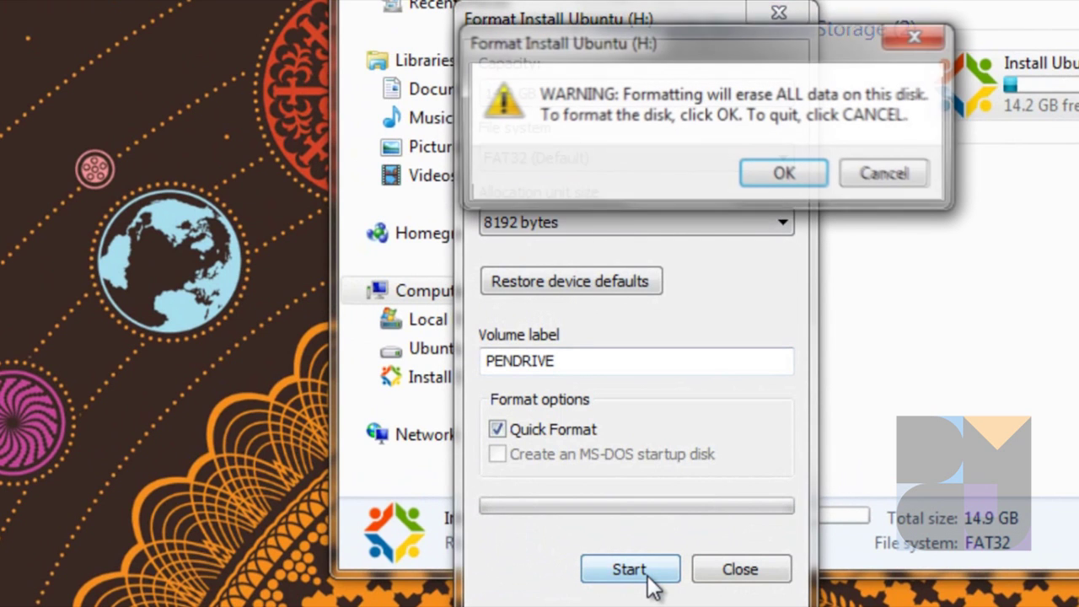
pyautogui.click(781, 174)
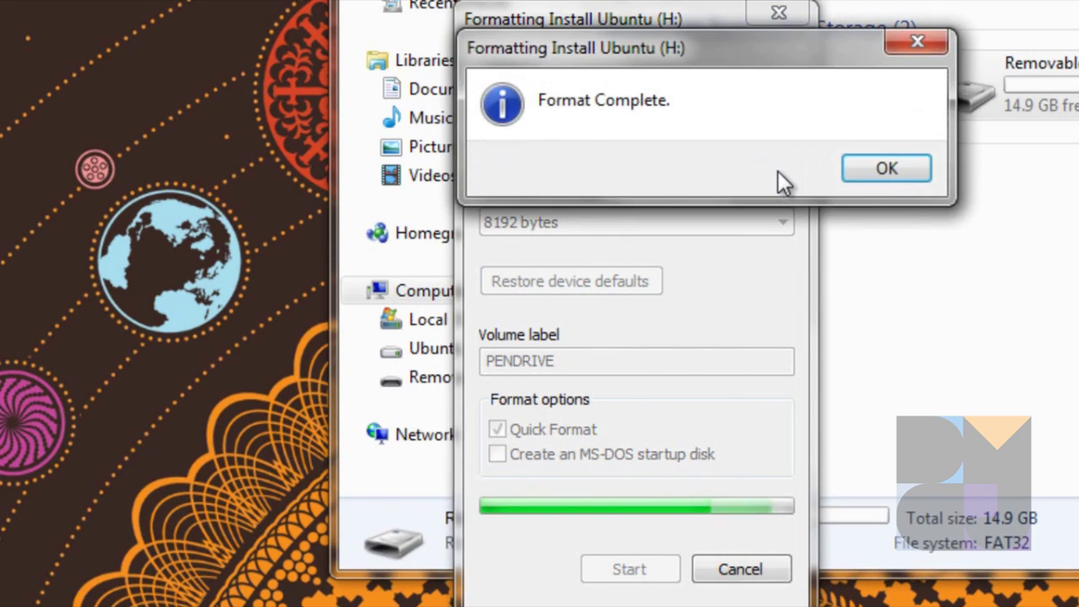
pyautogui.click(909, 166)
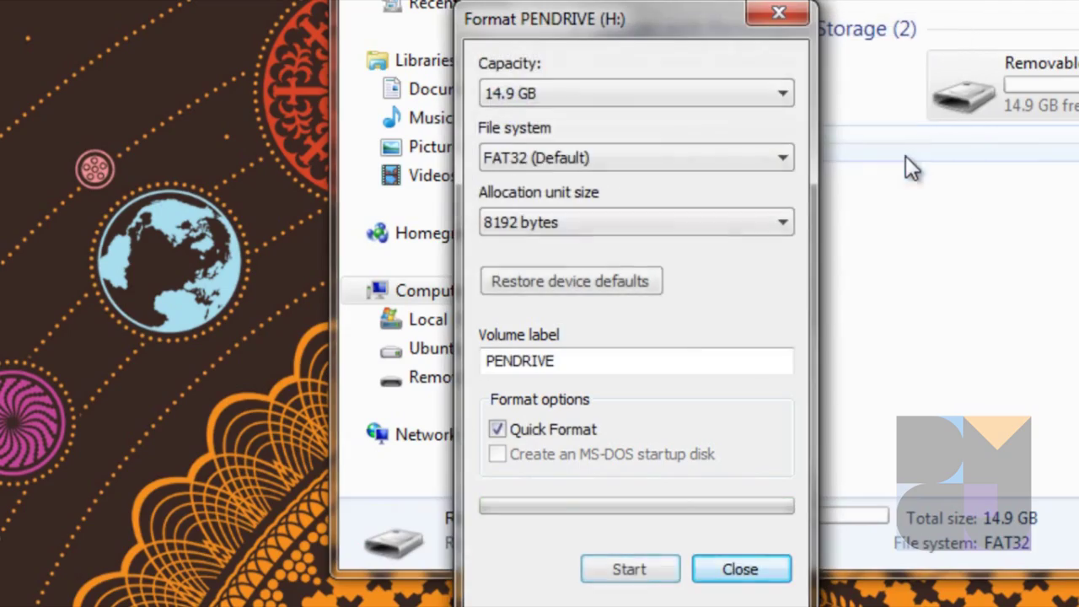
pyautogui.click(717, 570)
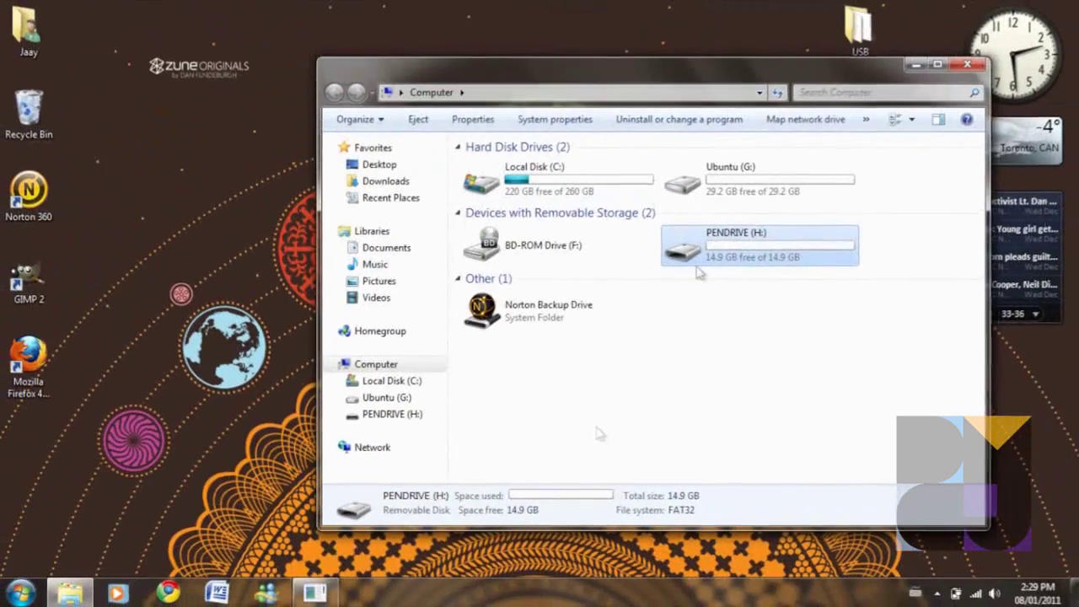
pyautogui.click(962, 67)
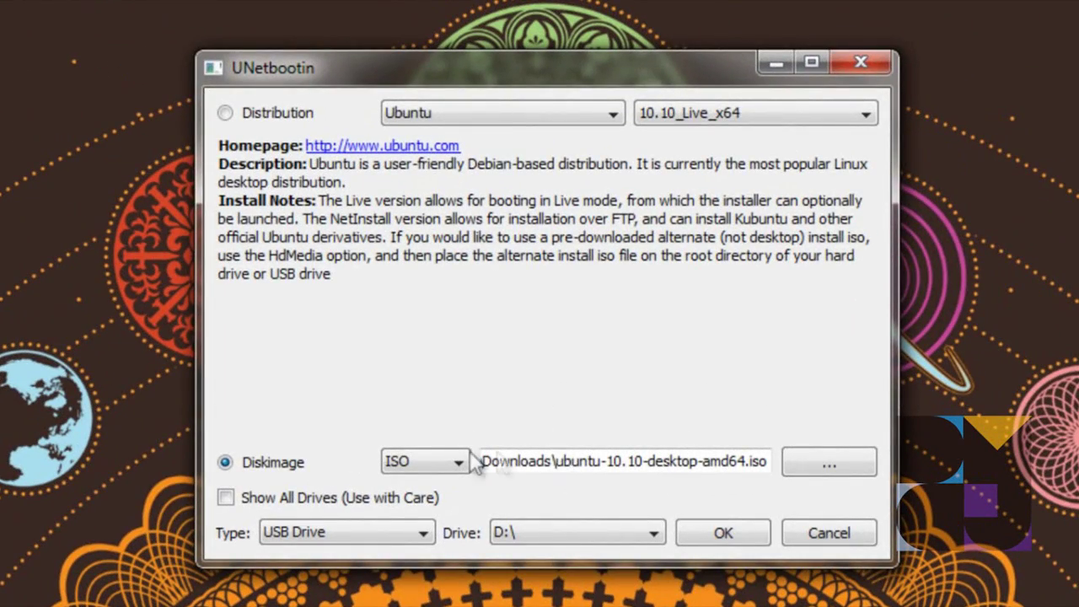
# - Set the target drive to H:\ in UNetbootin, keeping USB Drive as the installation type
pyautogui.click(510, 533)
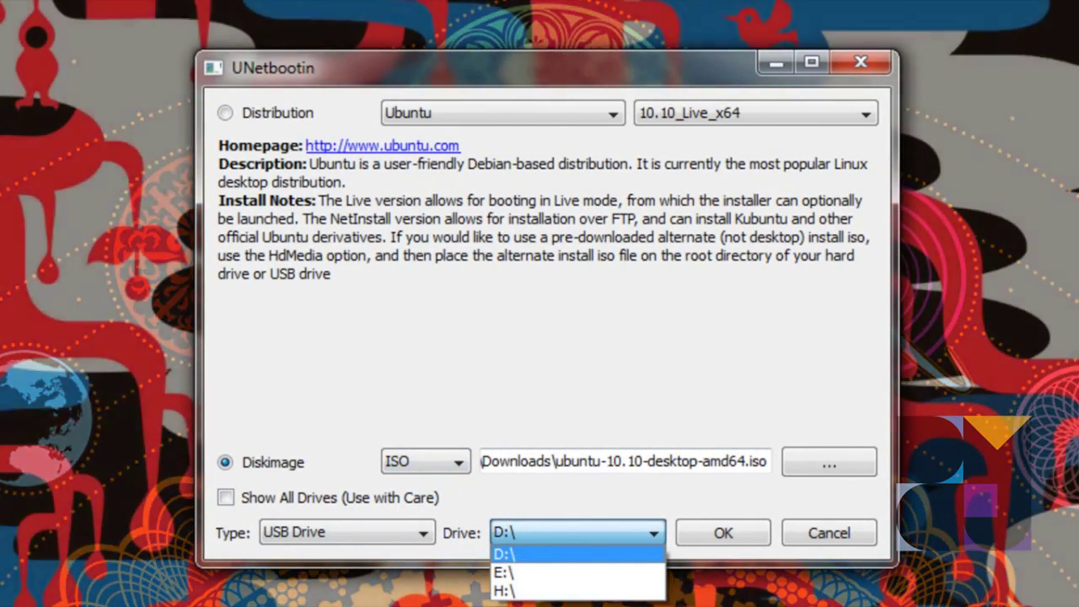
pyautogui.press('super')
pyautogui.click(40, 500)
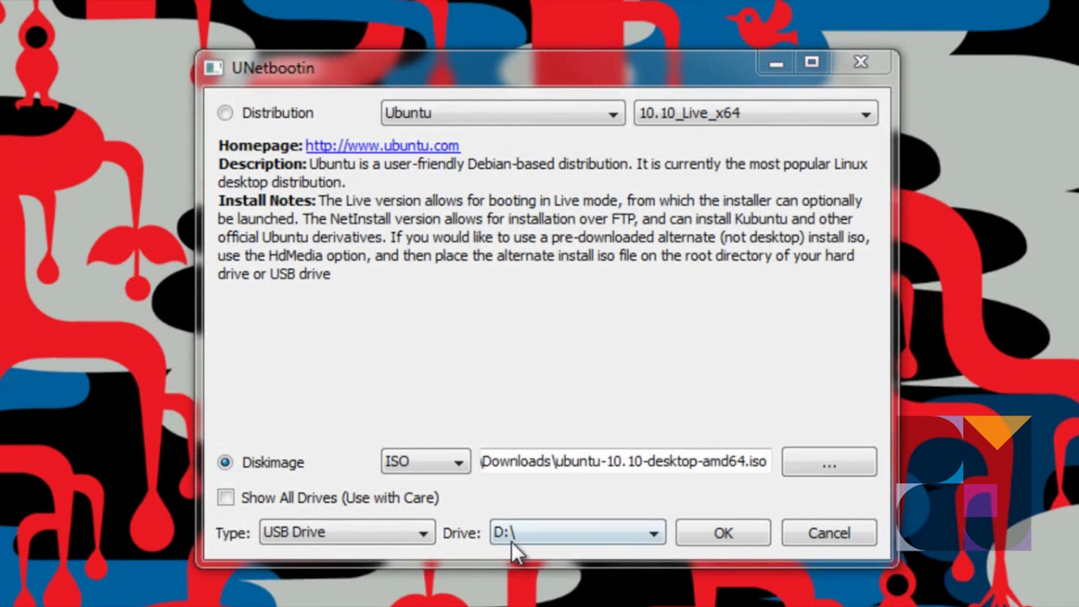
pyautogui.click(511, 538)
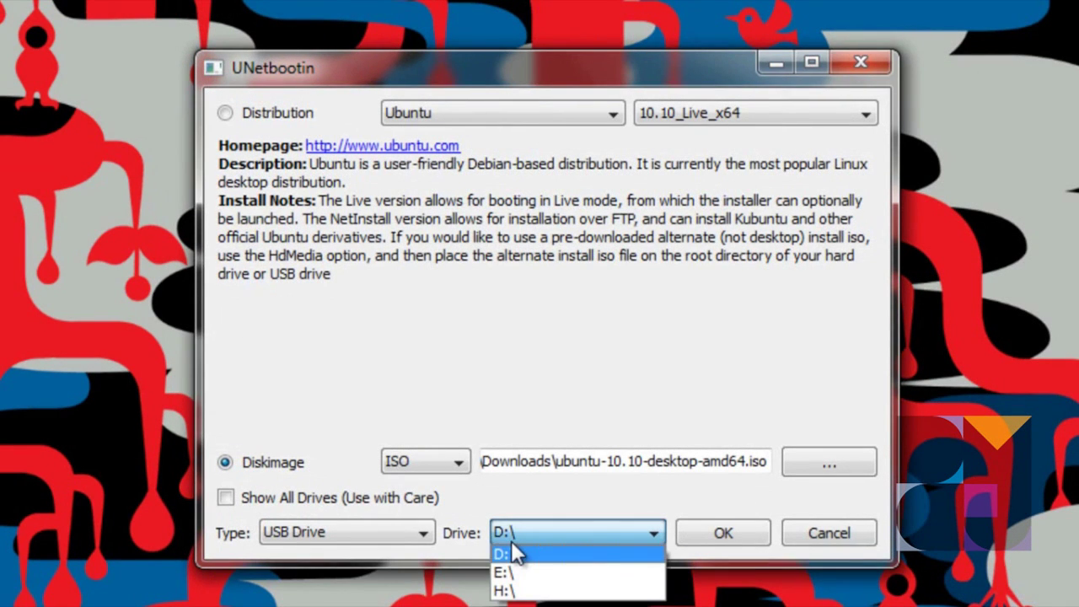
pyautogui.click(535, 590)
pyautogui.click(398, 536)
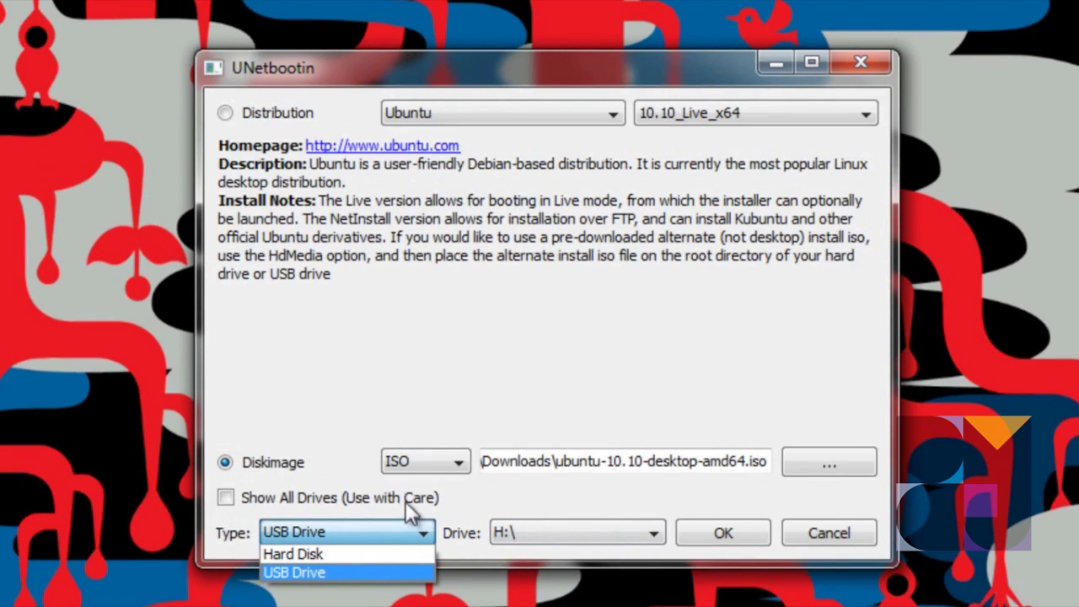
pyautogui.click(497, 477)
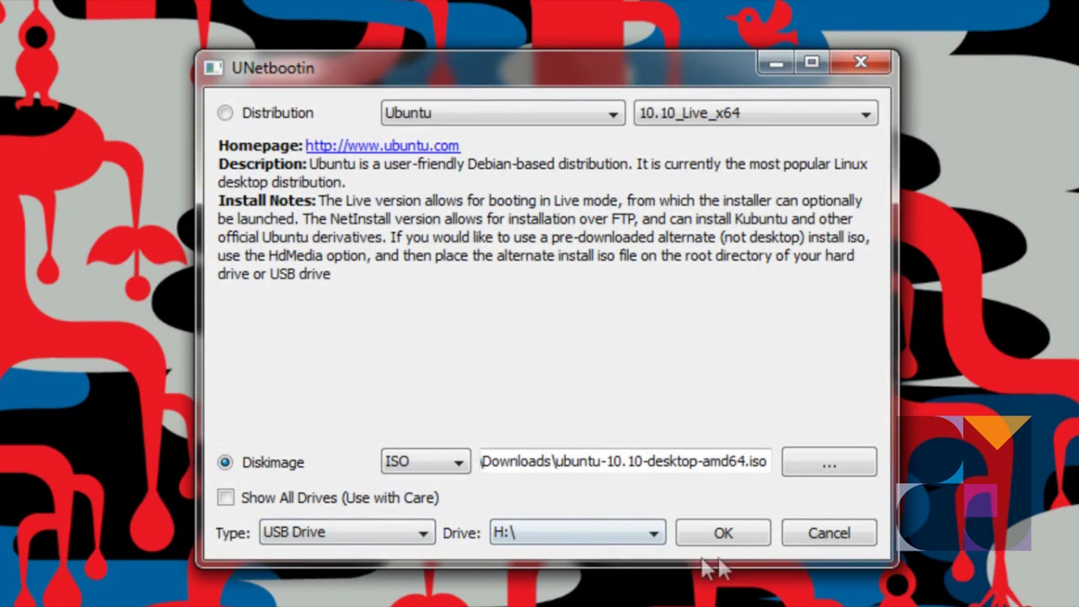
# - Start writing the Ubuntu image to the USB drive, and exit UNetbootin without rebooting once installation is complete
pyautogui.click(721, 531)
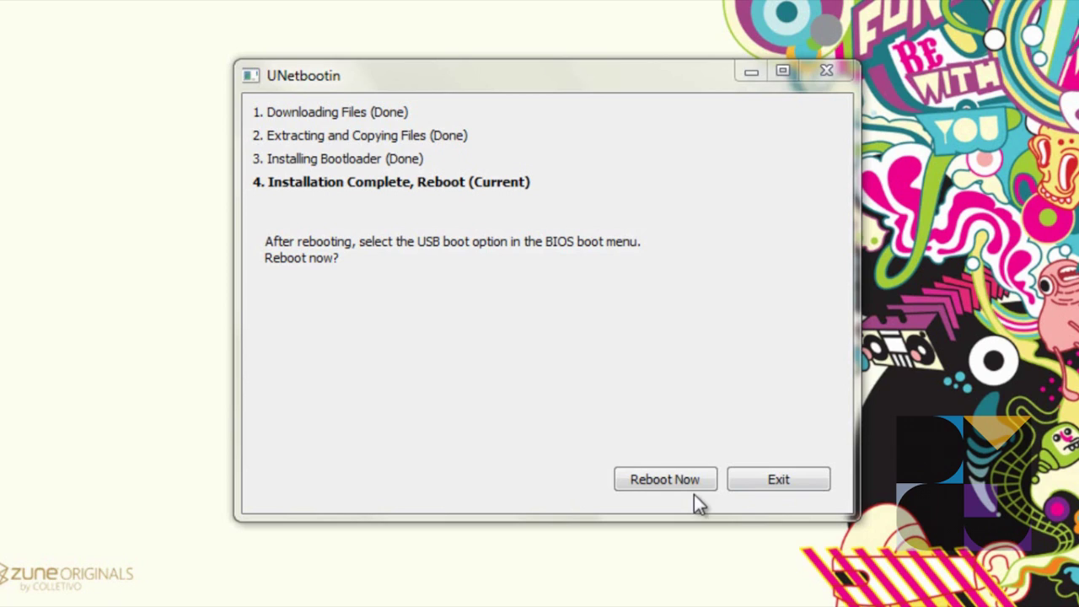
pyautogui.click(739, 305)
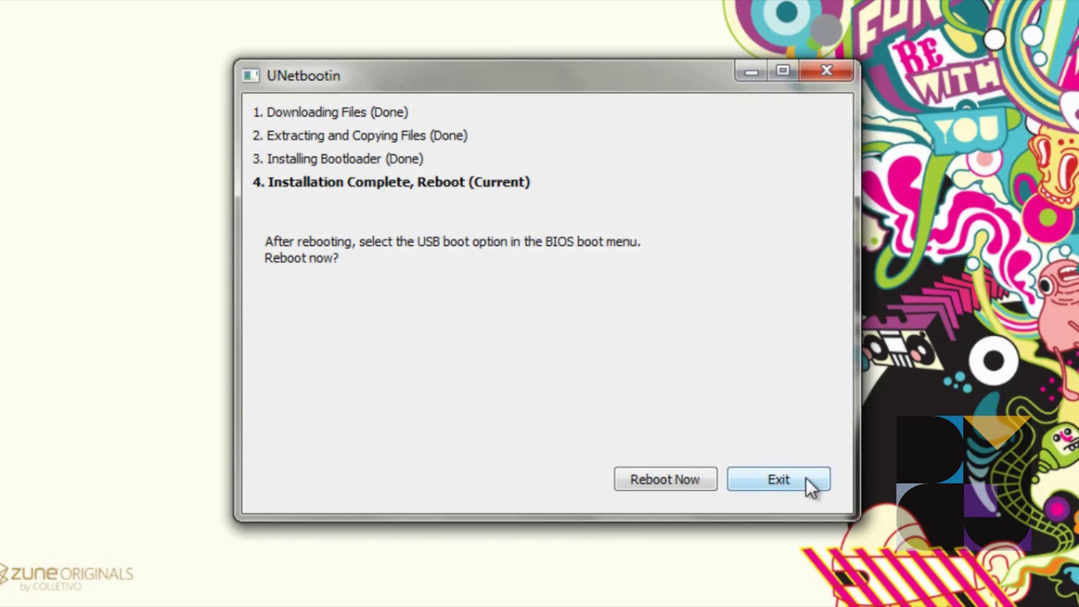
pyautogui.click(778, 479)
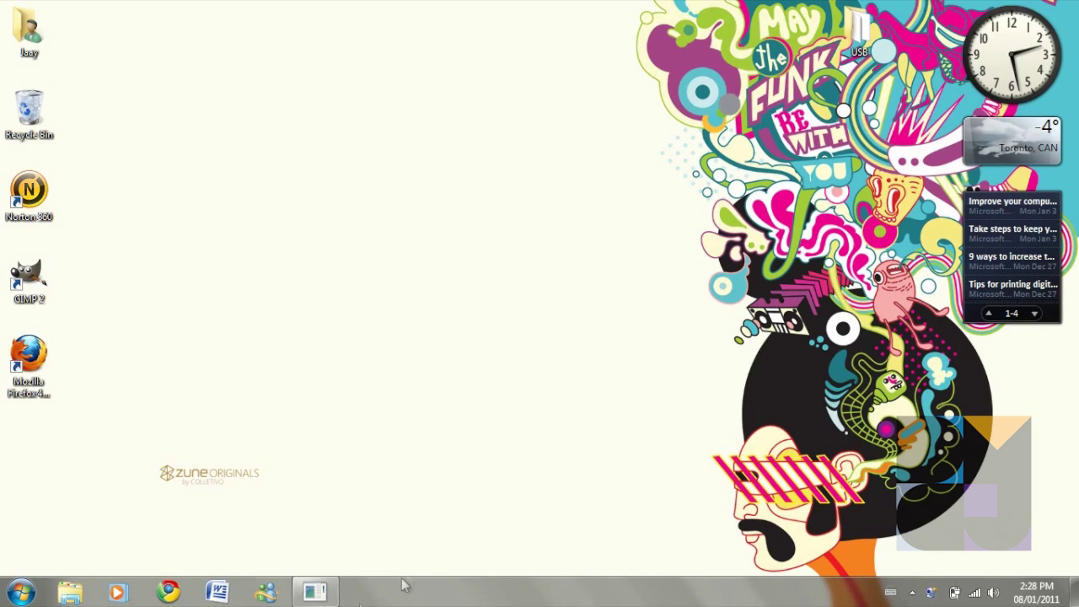
# - Return to UNetbootin, close the AutoPlay window for drive H: and select the Ubuntu distribution again
pyautogui.click(321, 594)
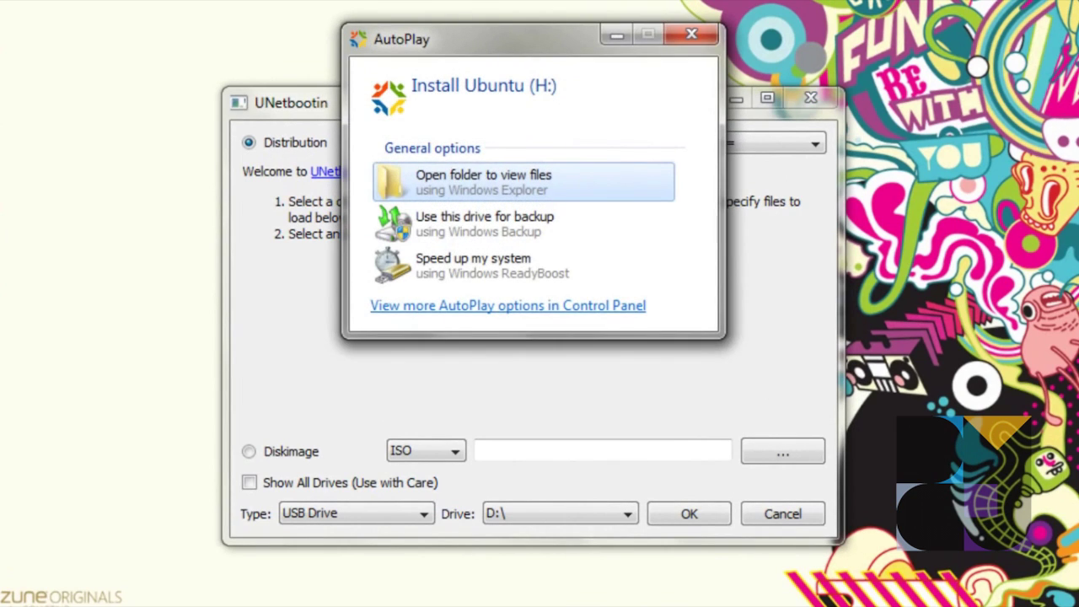
pyautogui.click(700, 42)
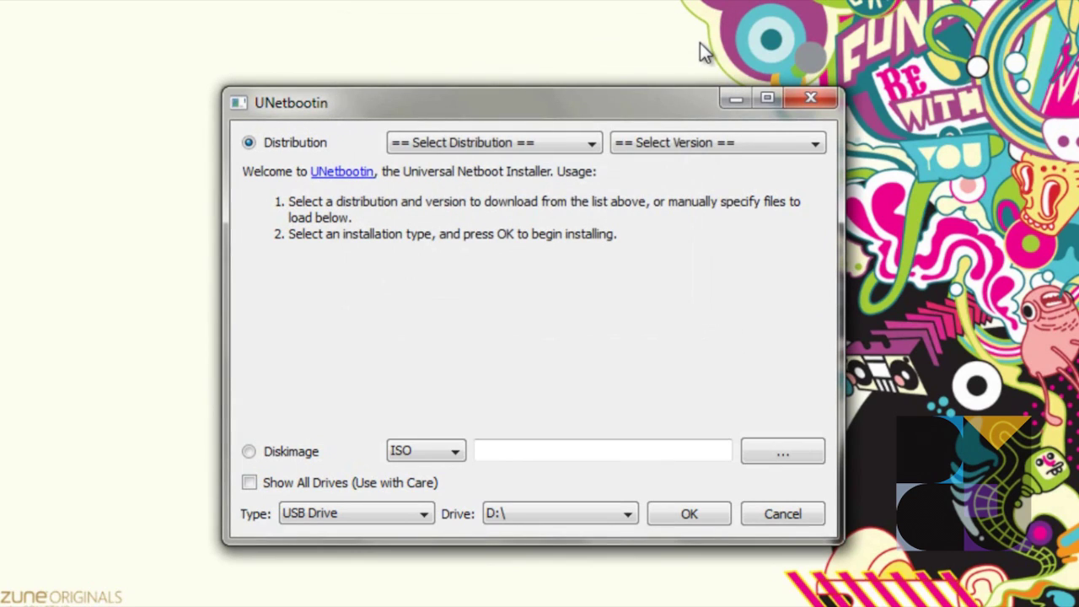
pyautogui.click(565, 141)
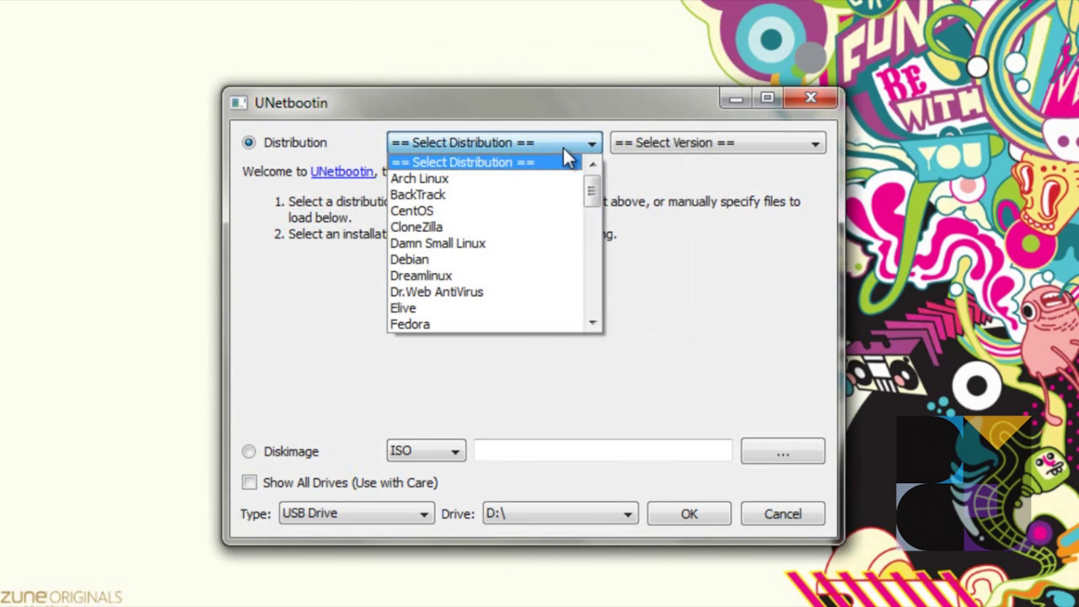
pyautogui.moveTo(593, 194); pyautogui.dragTo(593, 297)
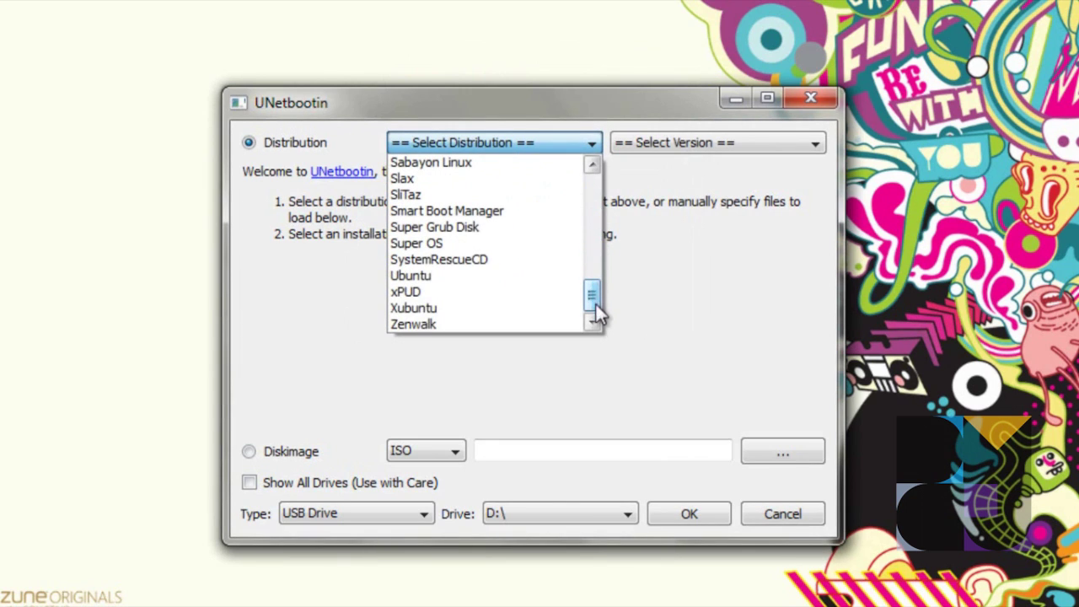
pyautogui.click(517, 278)
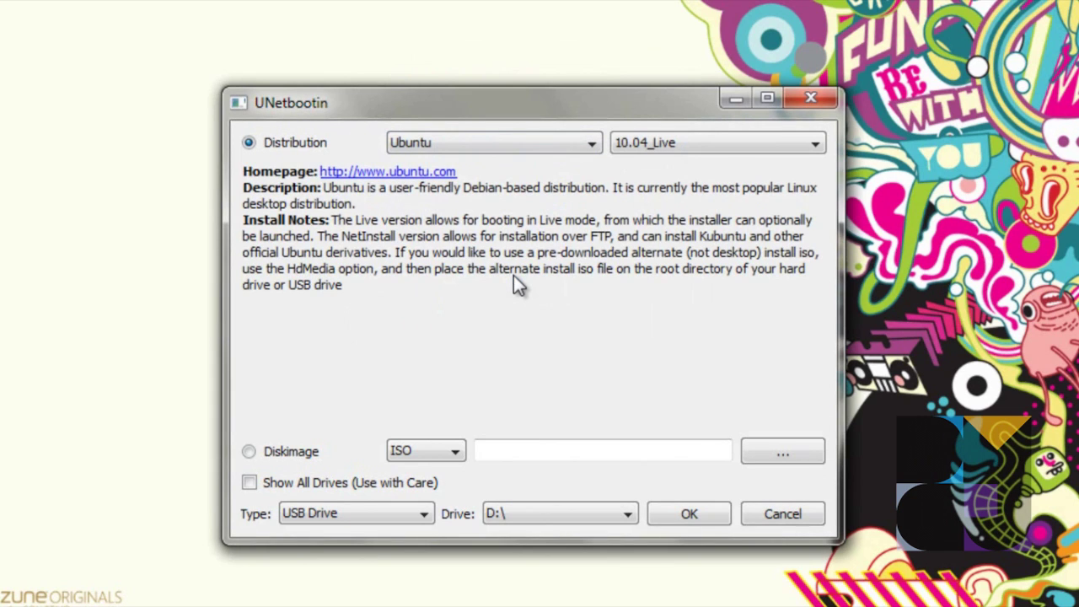
# - Choose 10.10_Live_x64 as the Ubuntu version in UNetbootin
pyautogui.click(626, 144)
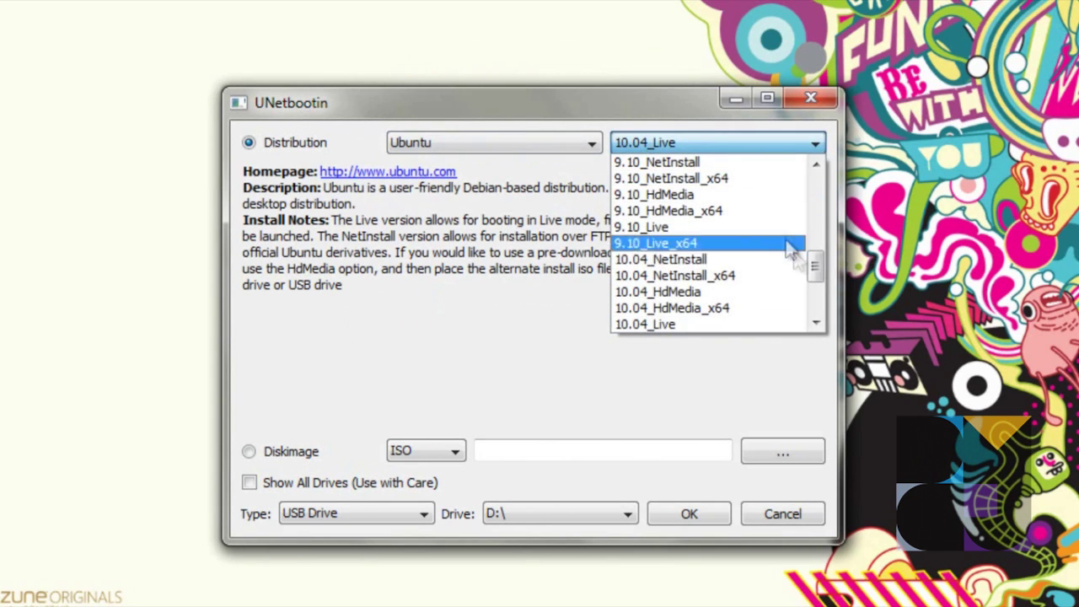
pyautogui.moveTo(817, 266); pyautogui.dragTo(822, 315)
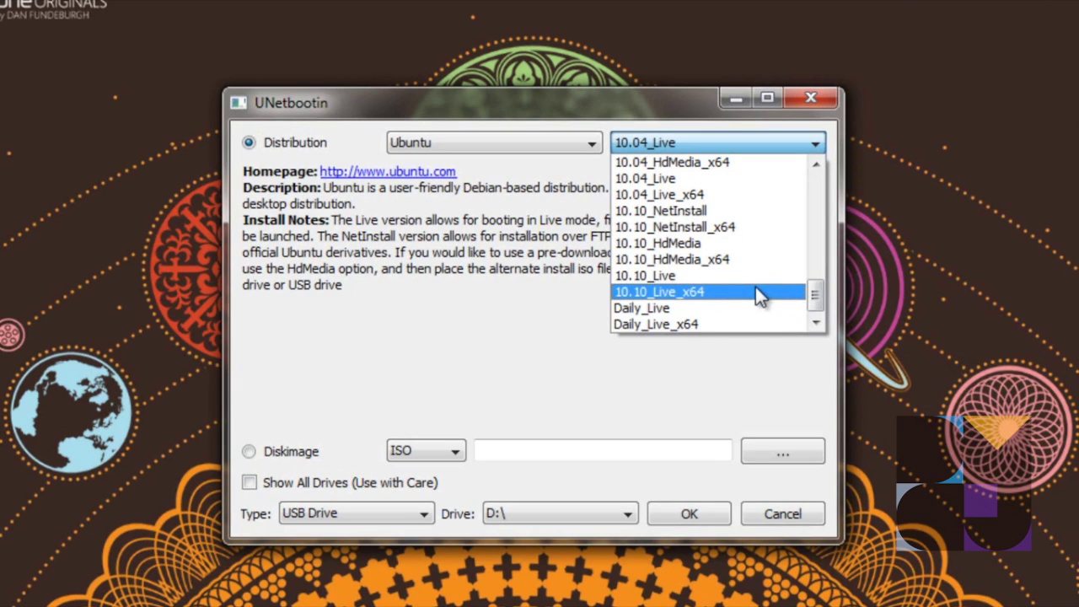
pyautogui.click(755, 291)
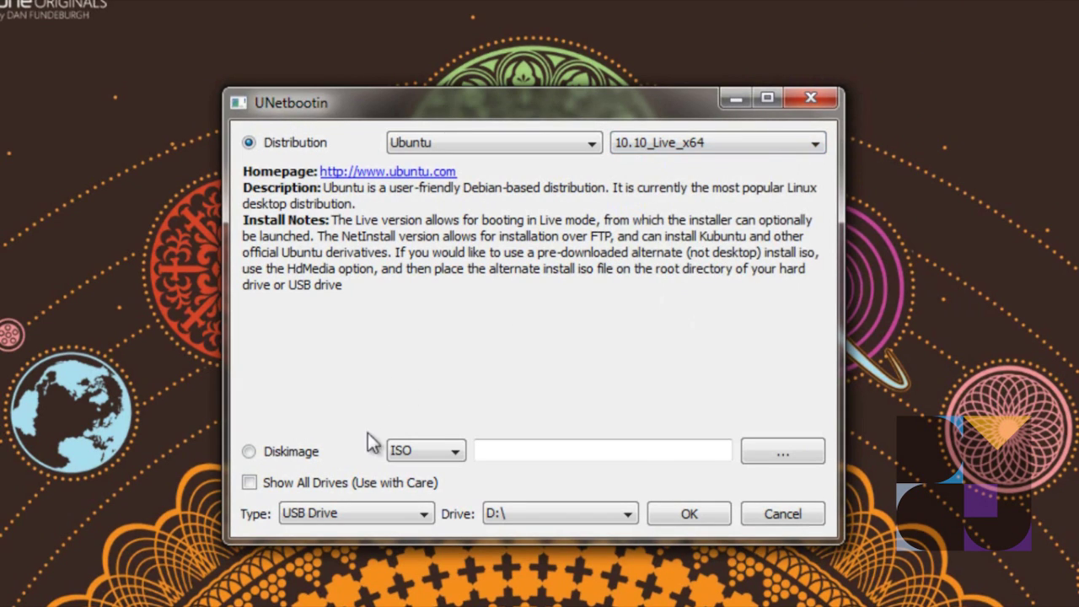
# - Switch the source to a disk image and load the ubuntu-10.10-desktop-amd64 ISO from the Downloads folder
pyautogui.click(301, 455)
pyautogui.click(763, 449)
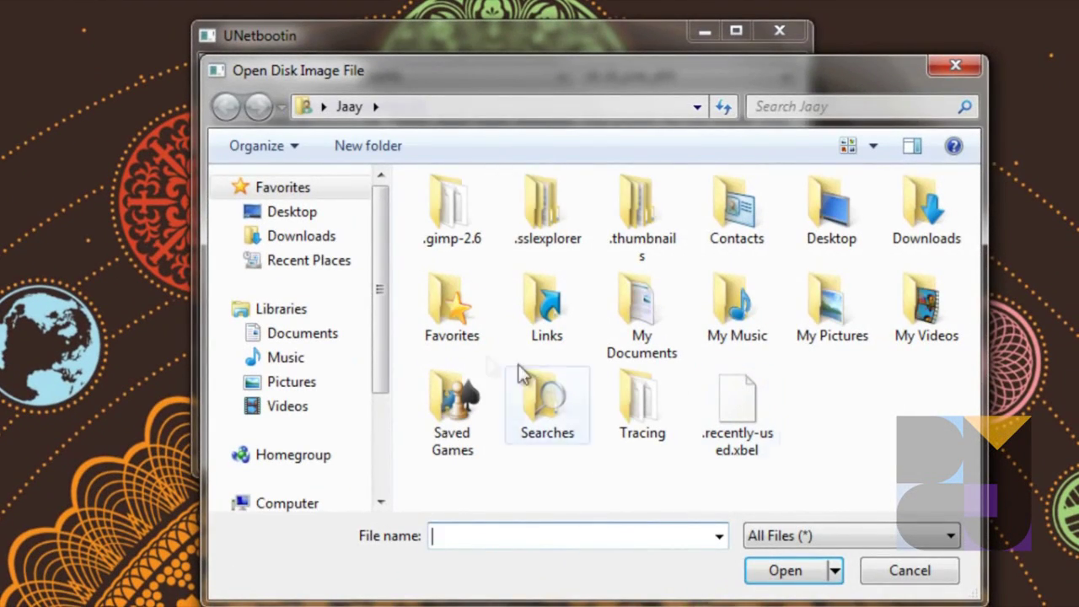
pyautogui.doubleClick(923, 236)
pyautogui.click(923, 236)
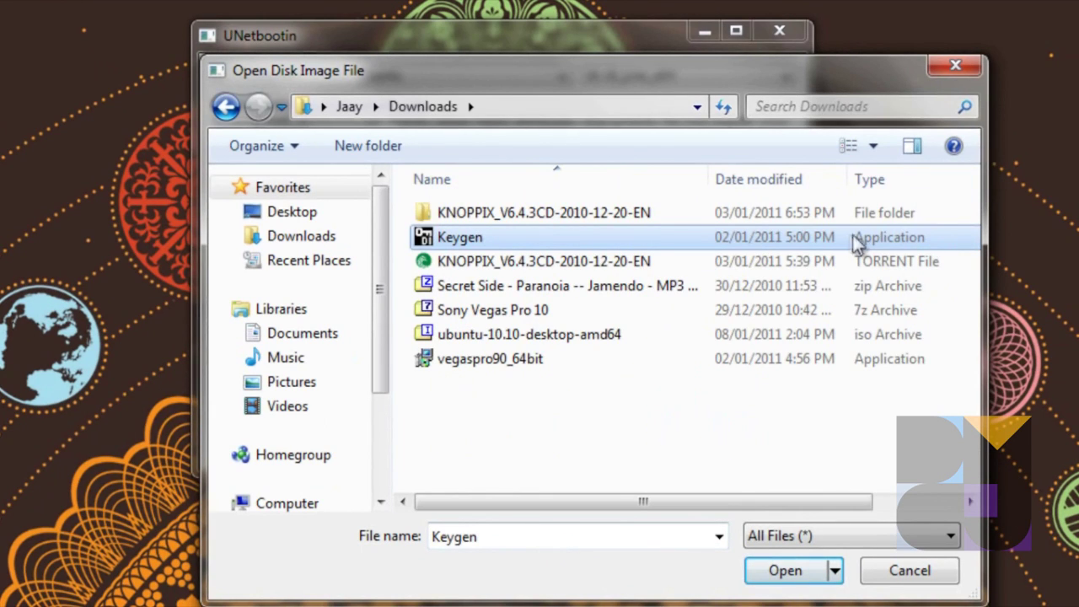
pyautogui.click(797, 338)
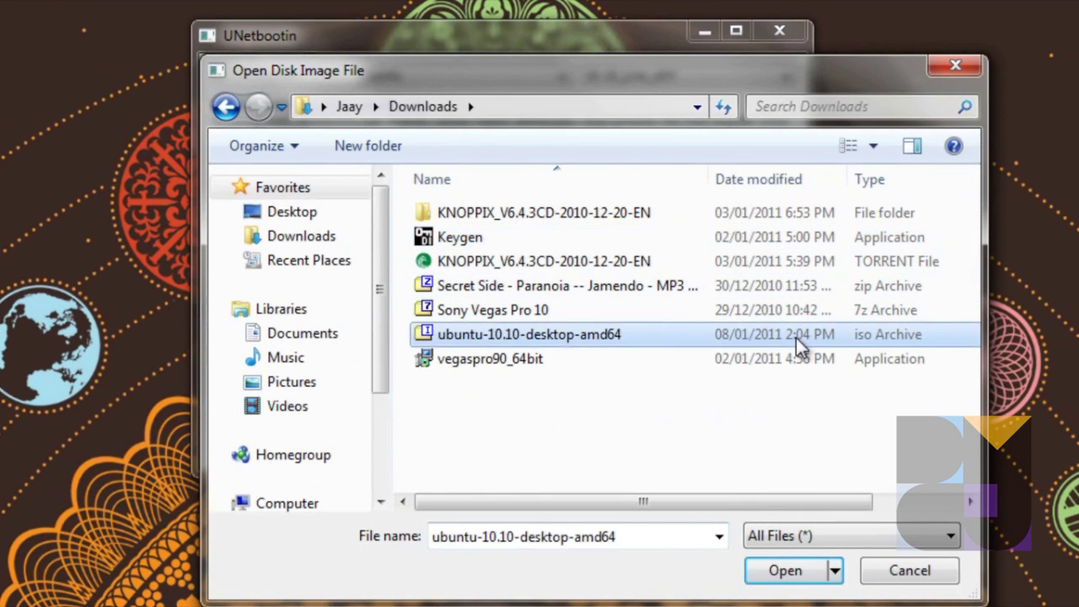
pyautogui.click(811, 574)
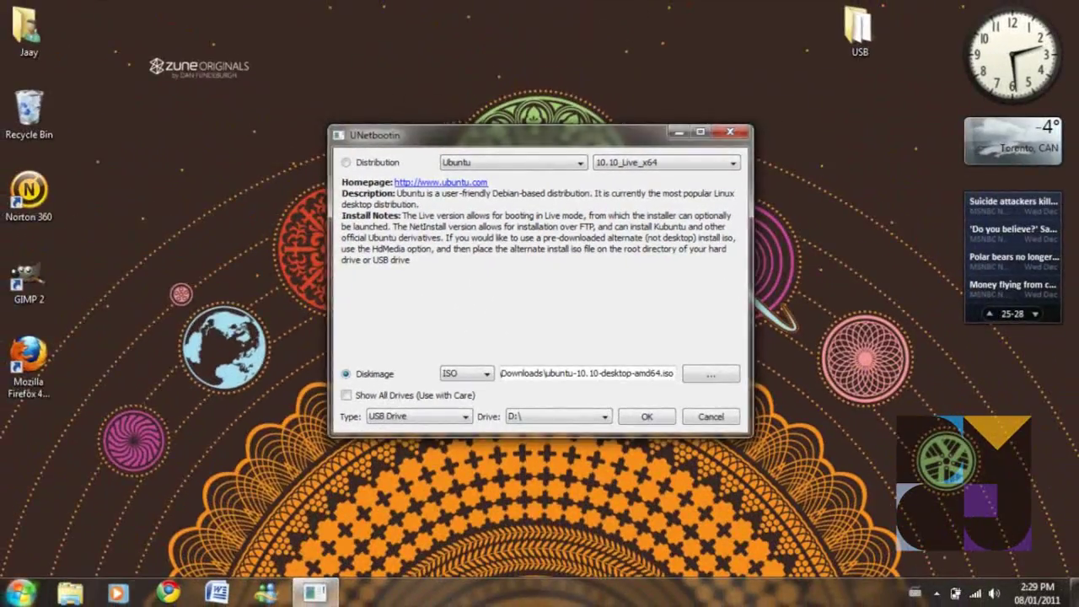
# - Quick-format the removable drive Install Ubuntu (H:) from Computer as FAT32 labelled PENDRIVE, and close the format and Computer windows
pyautogui.click(20, 593)
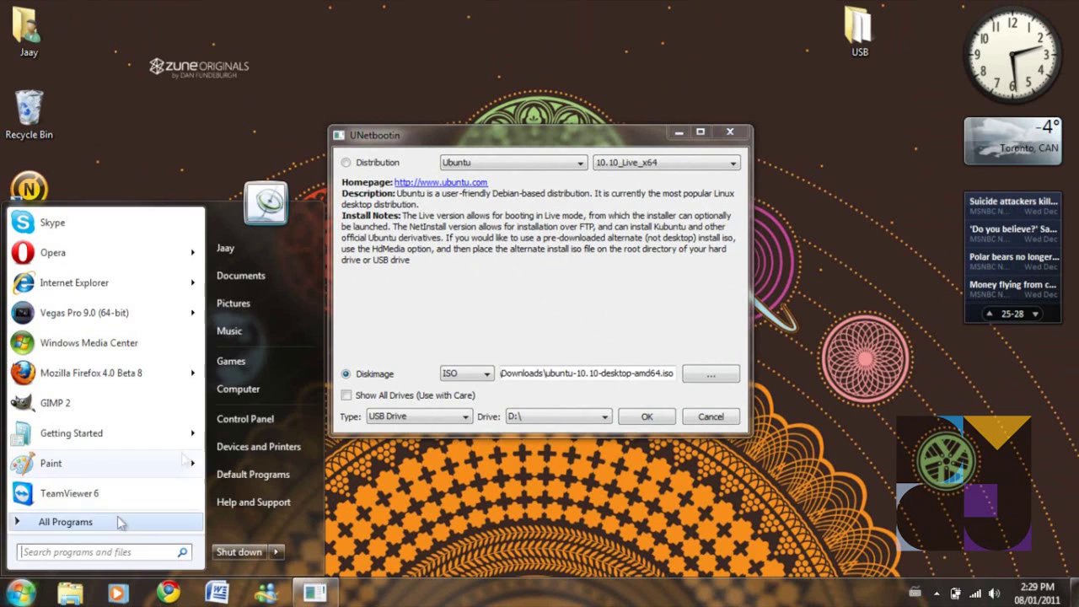
pyautogui.click(286, 393)
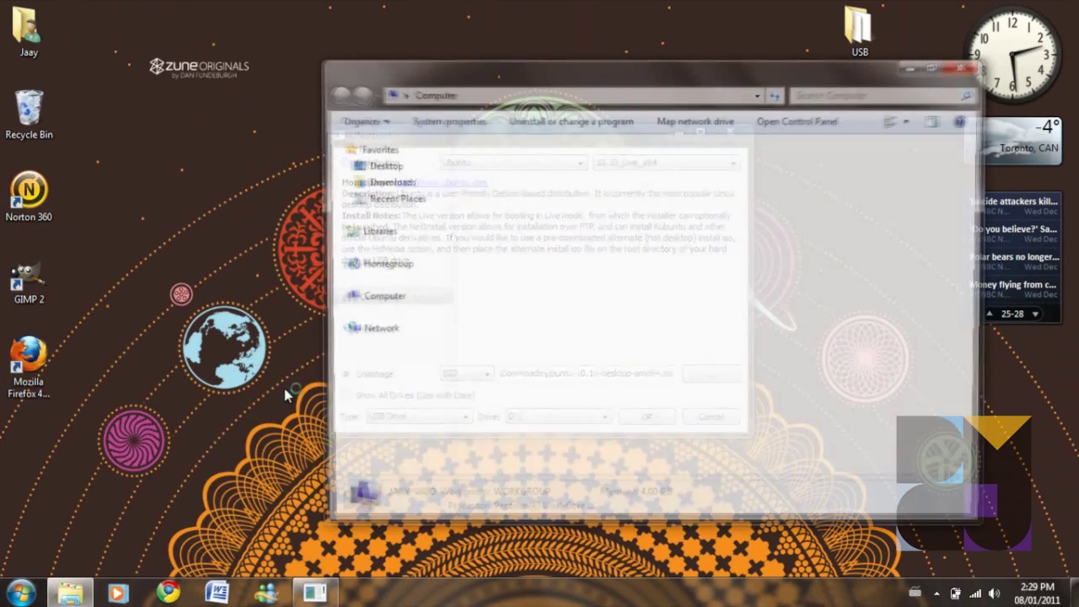
pyautogui.click(721, 245)
pyautogui.rightClick(721, 244)
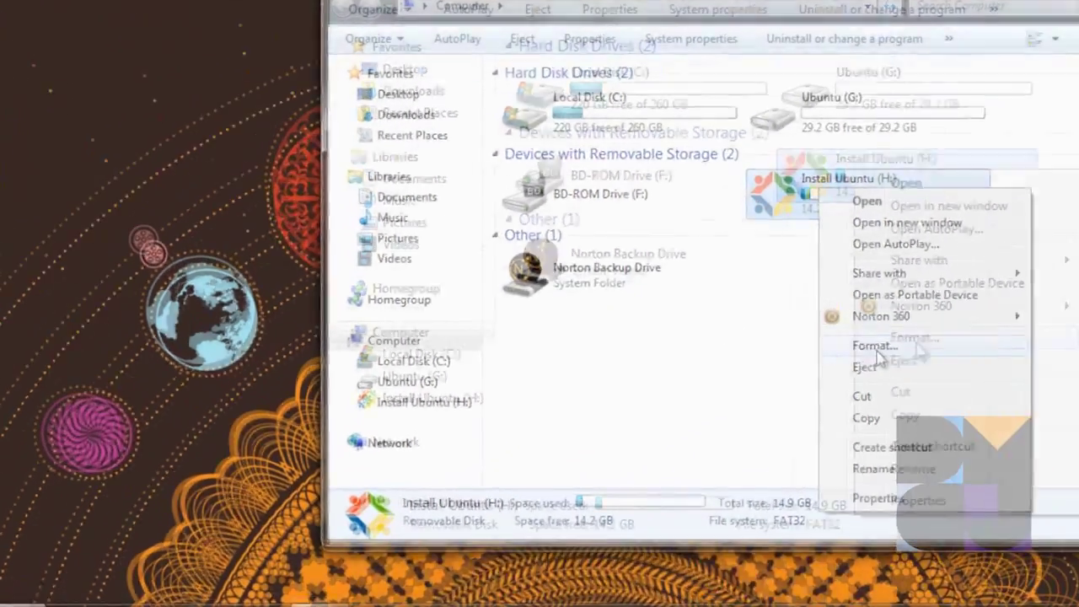
pyautogui.click(766, 370)
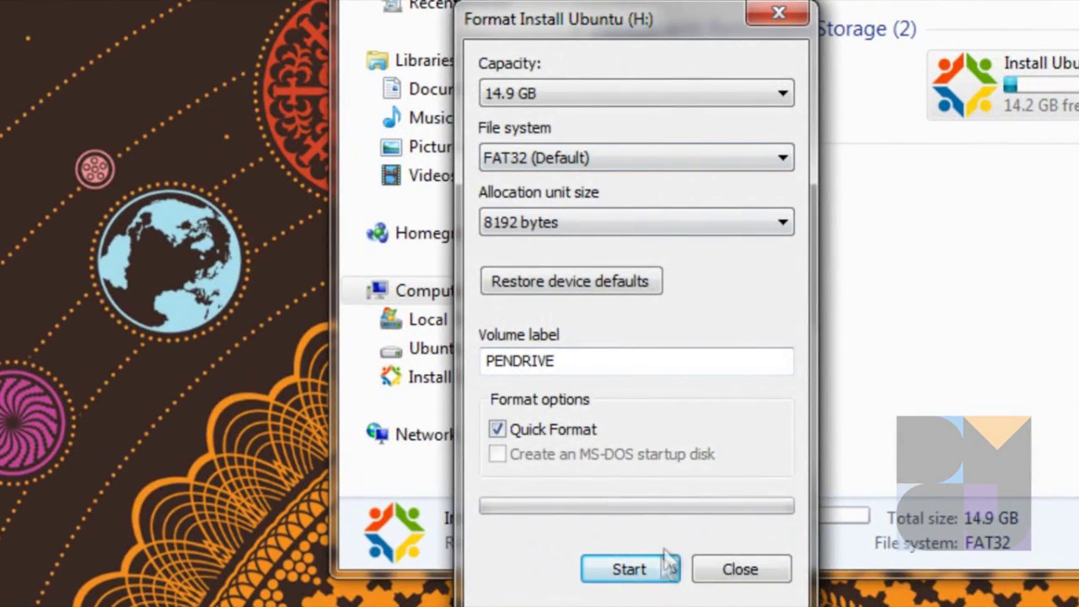
pyautogui.click(648, 571)
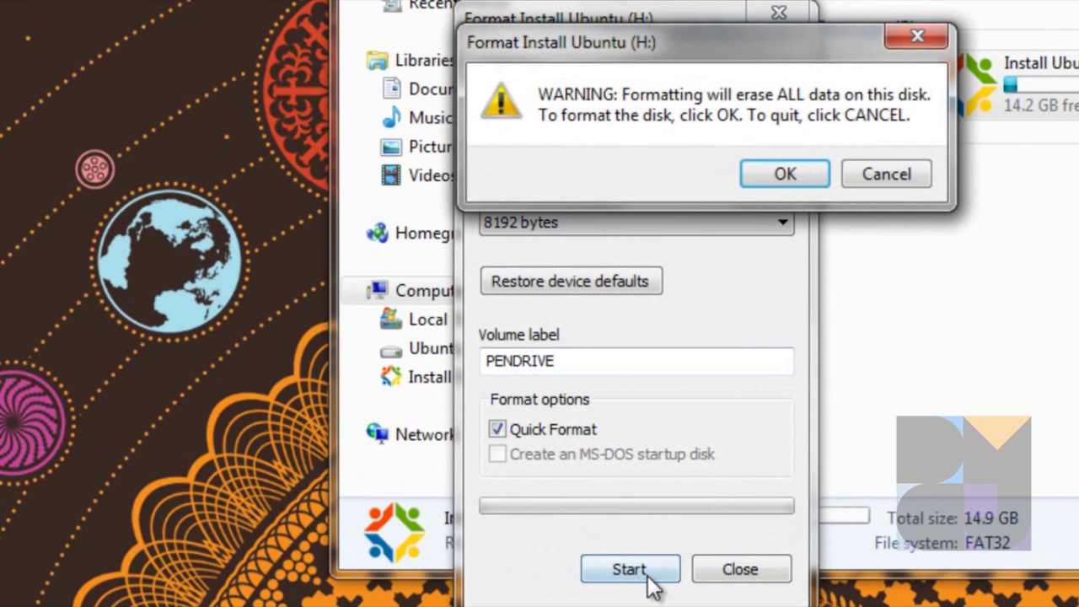
pyautogui.click(784, 175)
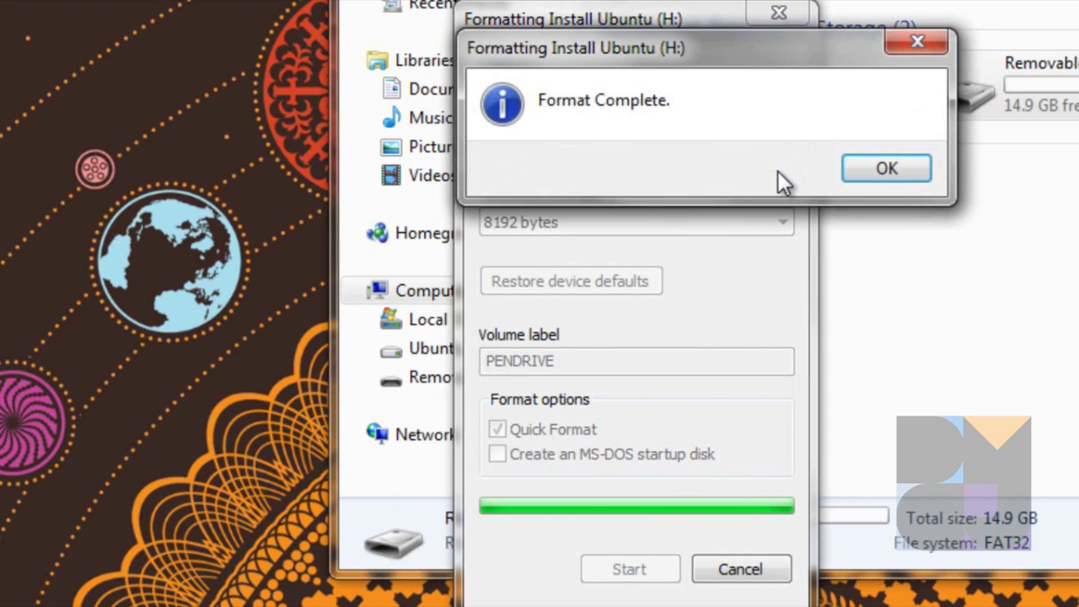
pyautogui.click(906, 165)
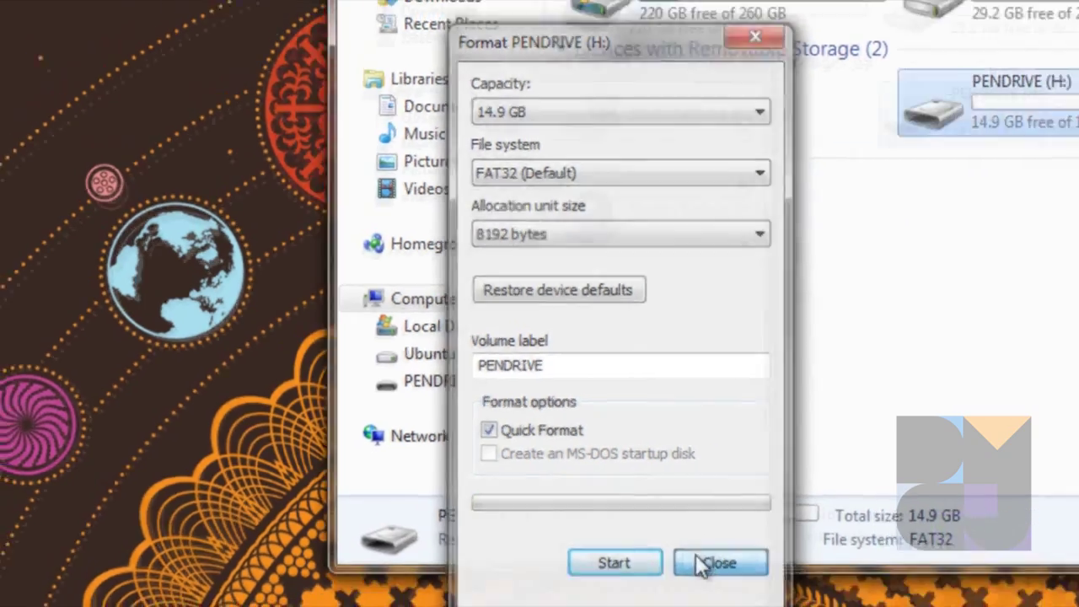
pyautogui.click(719, 570)
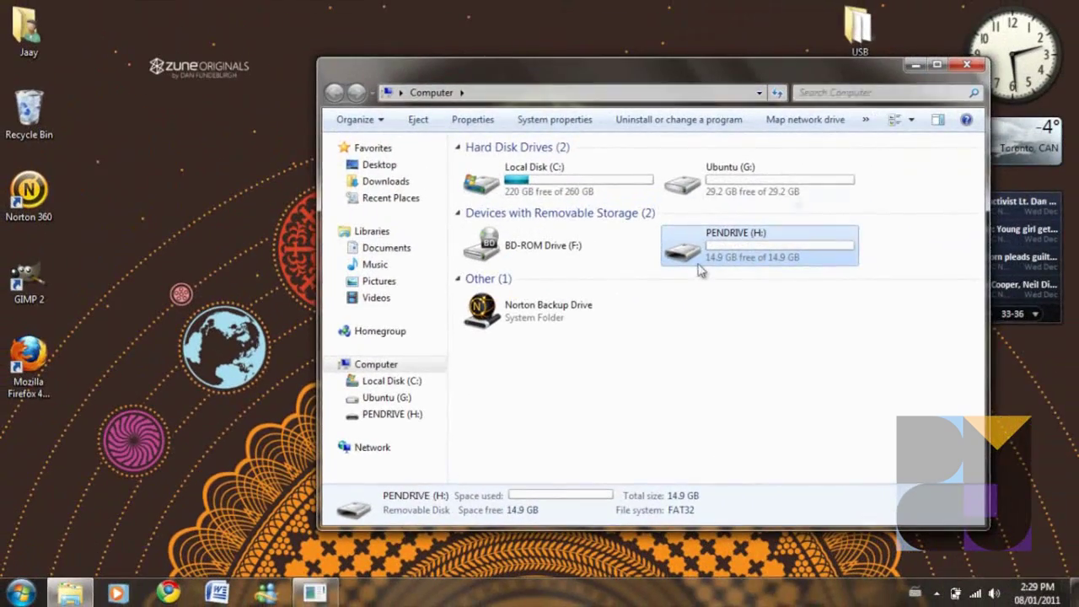
pyautogui.click(954, 70)
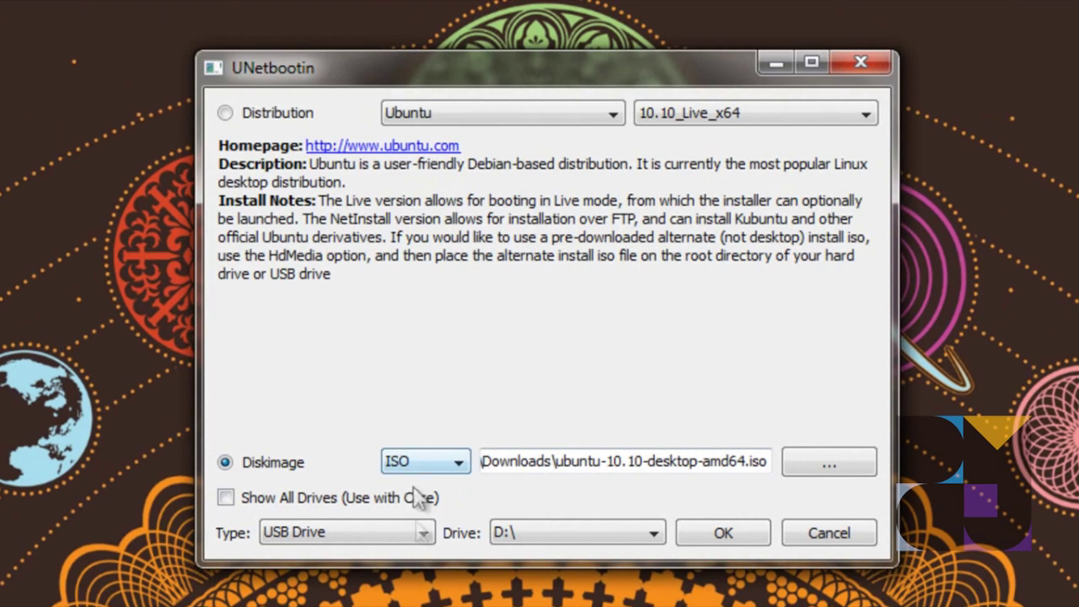
# - Set UNetbootin's target drive to H:\, keep USB Drive as the type, and start copying the Ubuntu image onto it
pyautogui.click(513, 531)
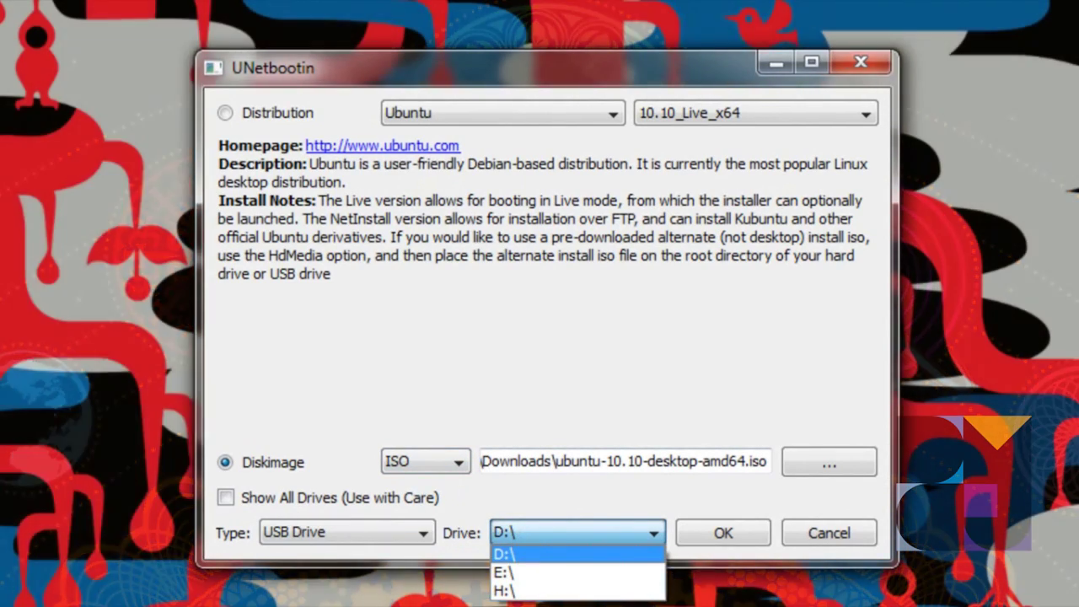
pyautogui.press('super')
pyautogui.click(39, 498)
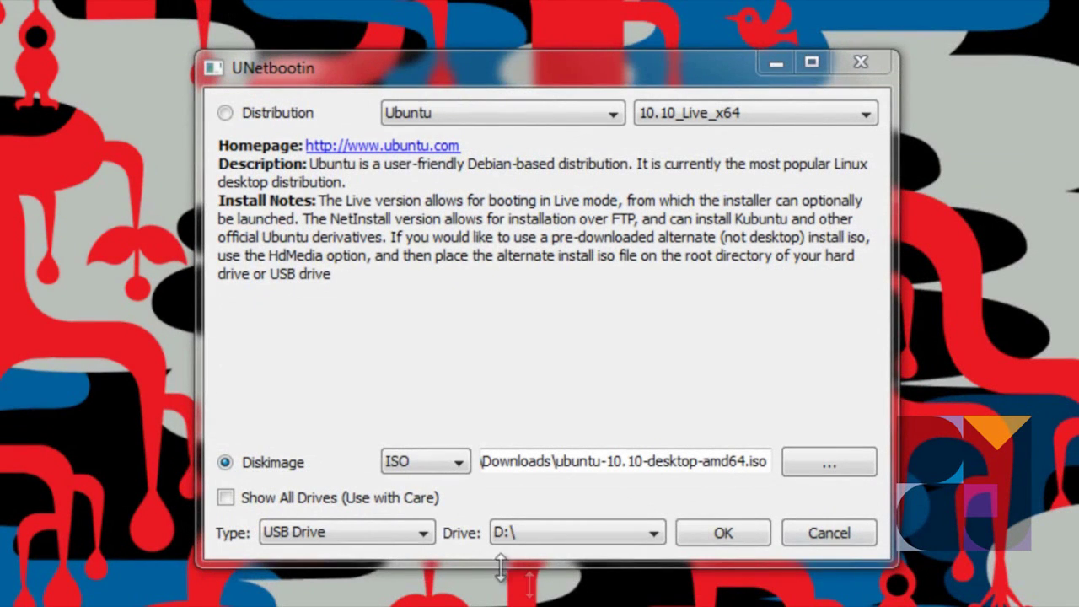
pyautogui.click(511, 533)
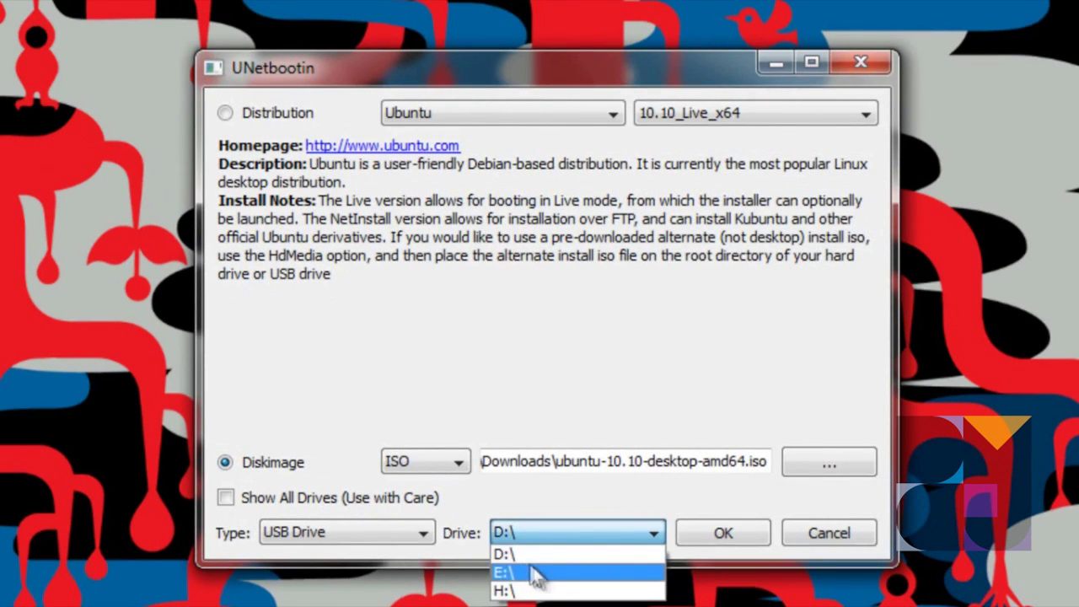
pyautogui.click(542, 591)
pyautogui.click(397, 535)
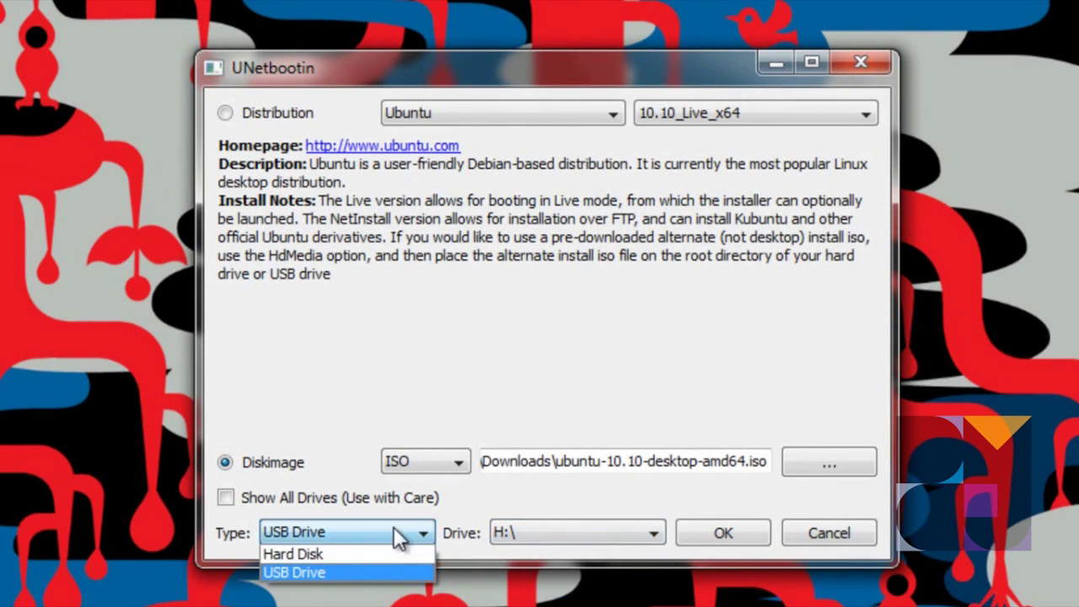
pyautogui.click(497, 477)
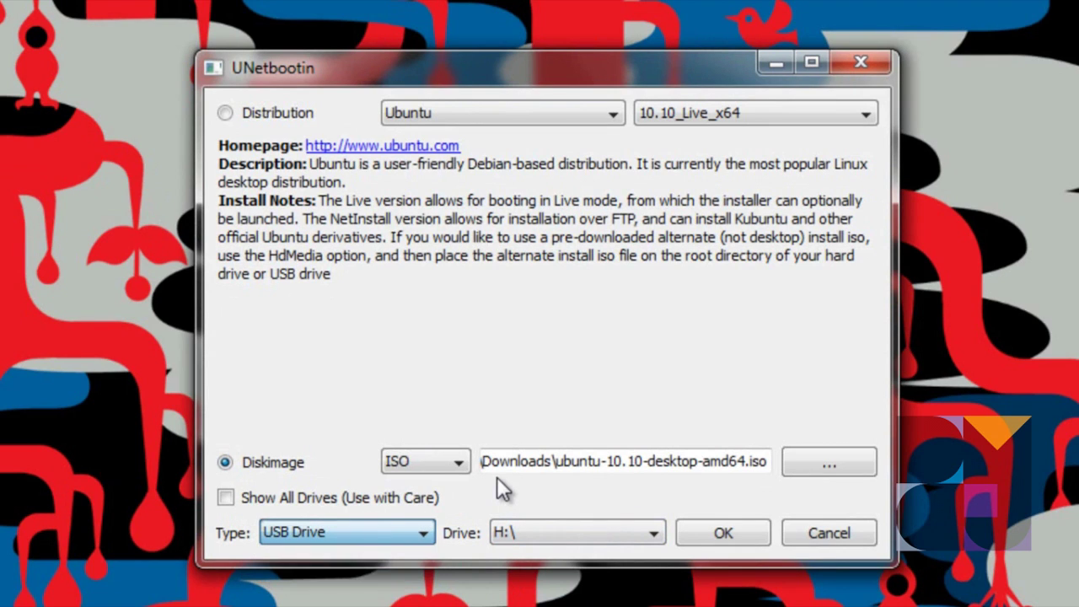
pyautogui.click(723, 533)
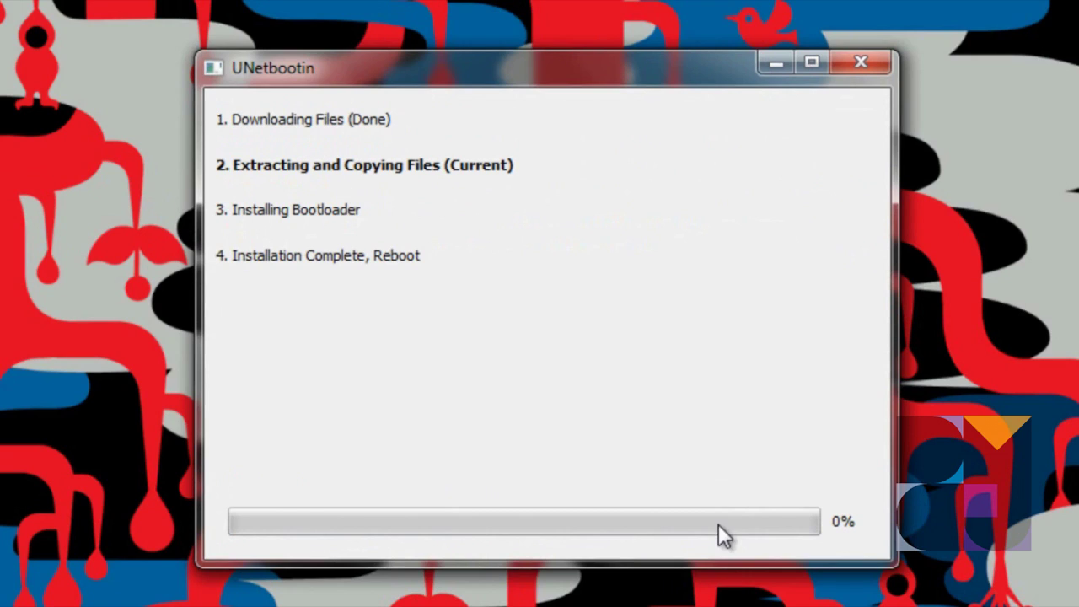